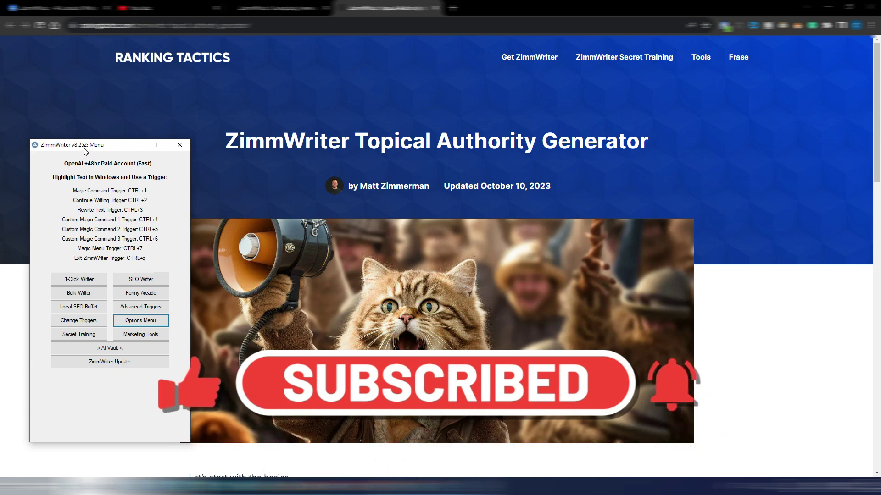
Step: Reposition the ZimmWriter menu window toward the middle and open the AI Vault
scroll(444, 306, "down", 4)
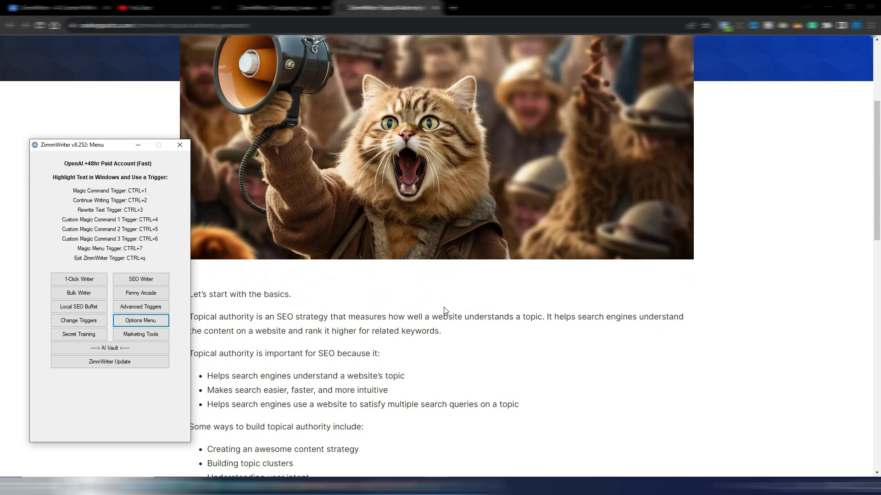
scroll(444, 309, "up", 4)
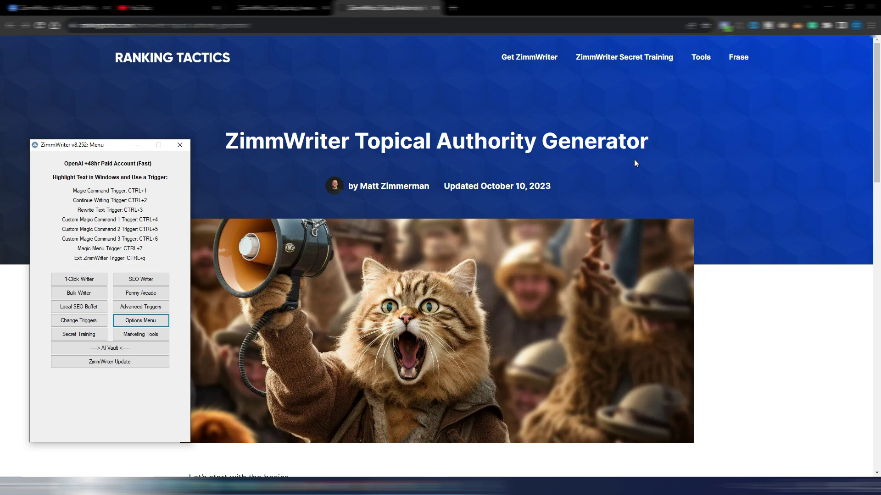
scroll(524, 345, "down", 10)
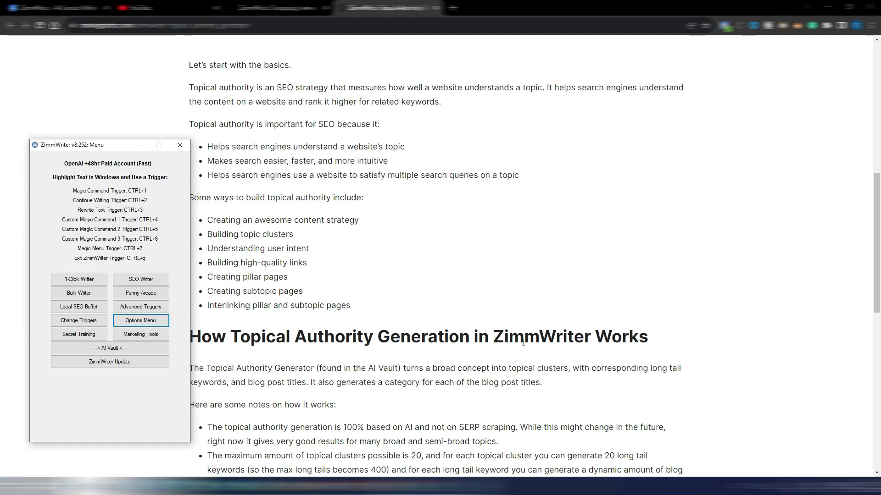
scroll(521, 336, "down", 8)
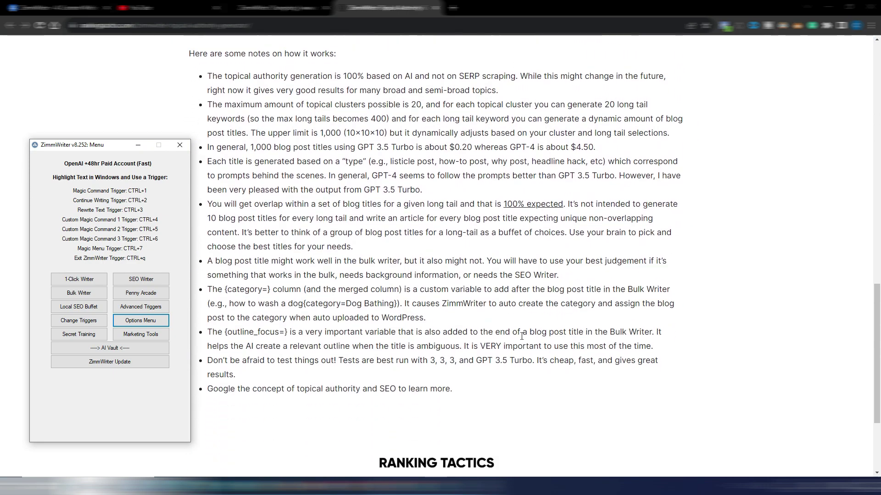
scroll(523, 335, "up", 5)
scroll(524, 335, "up", 2)
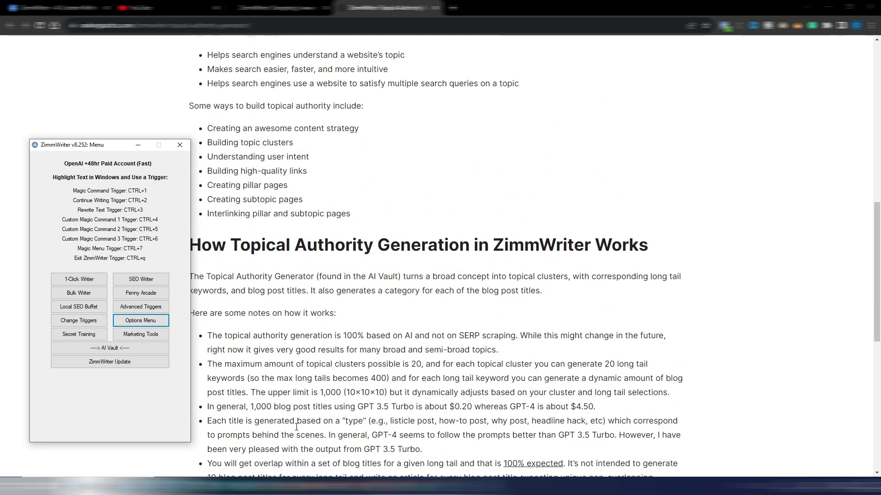
scroll(481, 334, "up", 10)
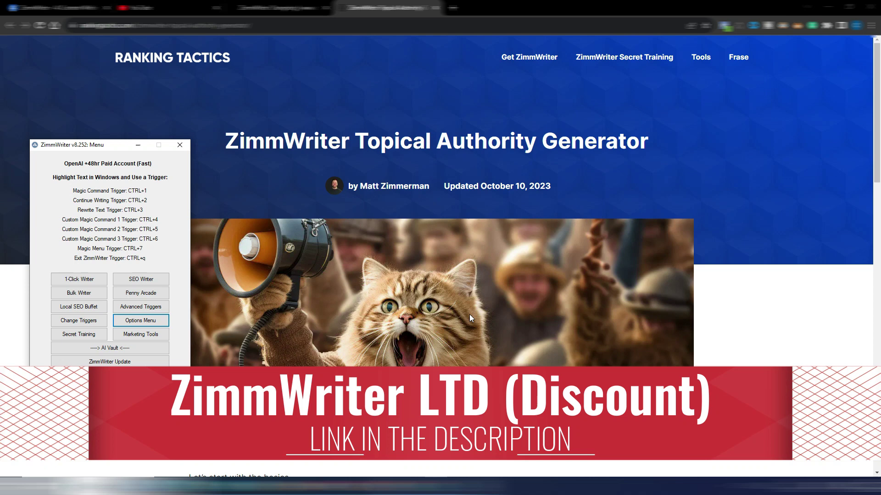
left_click_drag(124, 145, 237, 116)
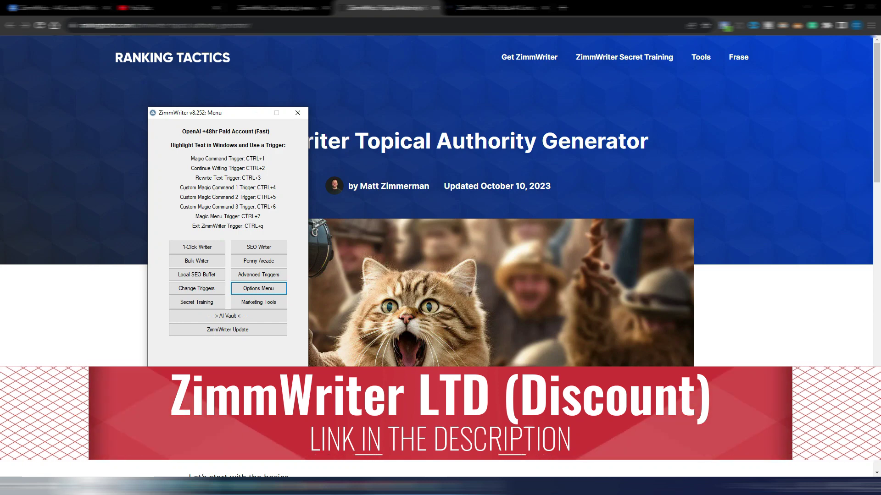
left_click_drag(236, 116, 323, 131)
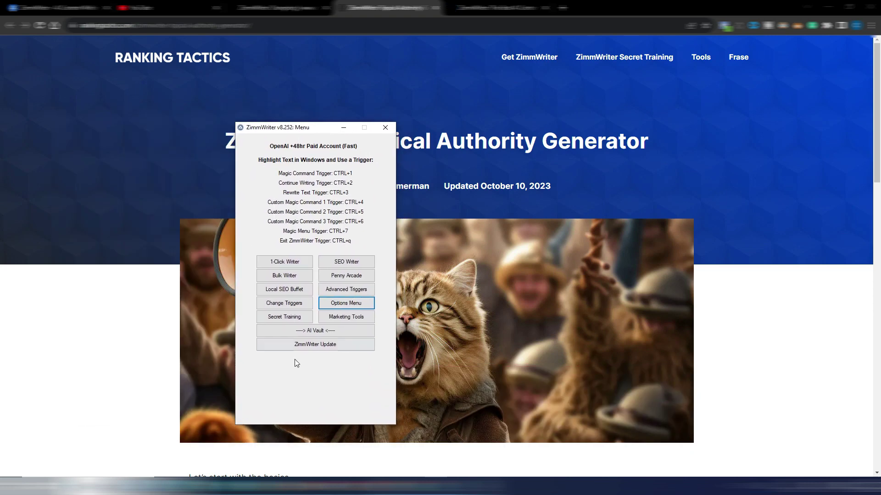
left_click(320, 330)
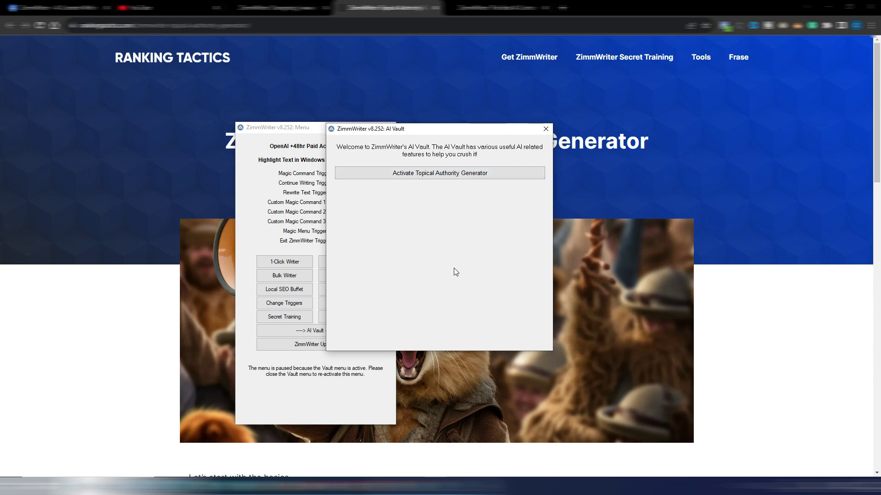
left_click(477, 174)
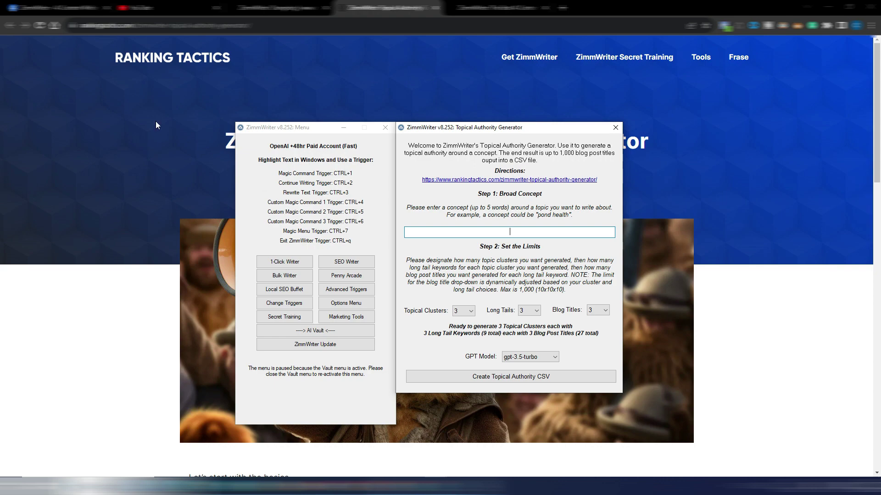
scroll(716, 277, "down", 10)
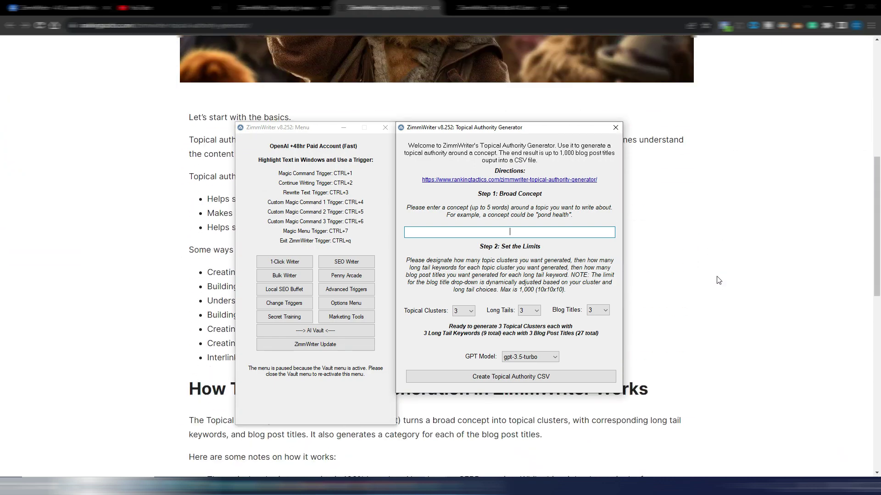
scroll(719, 280, "up", 7)
scroll(719, 280, "up", 3)
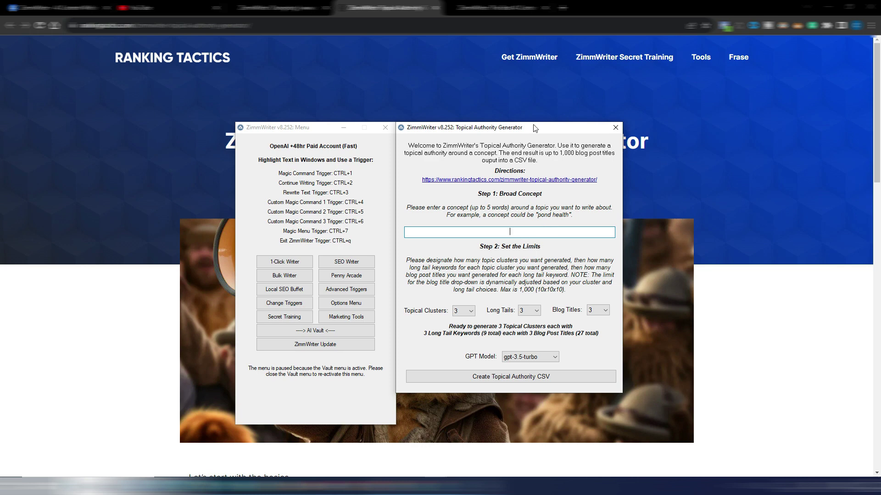
left_click_drag(537, 129, 588, 169)
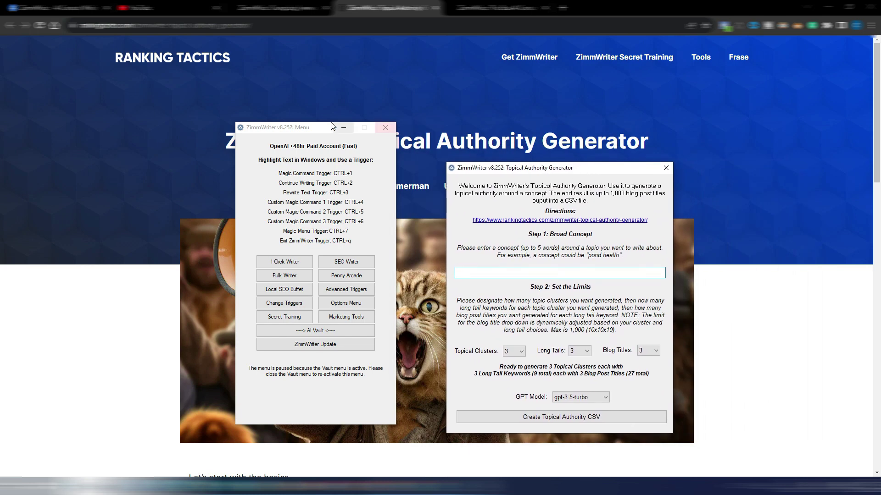
left_click_drag(323, 129, 138, 133)
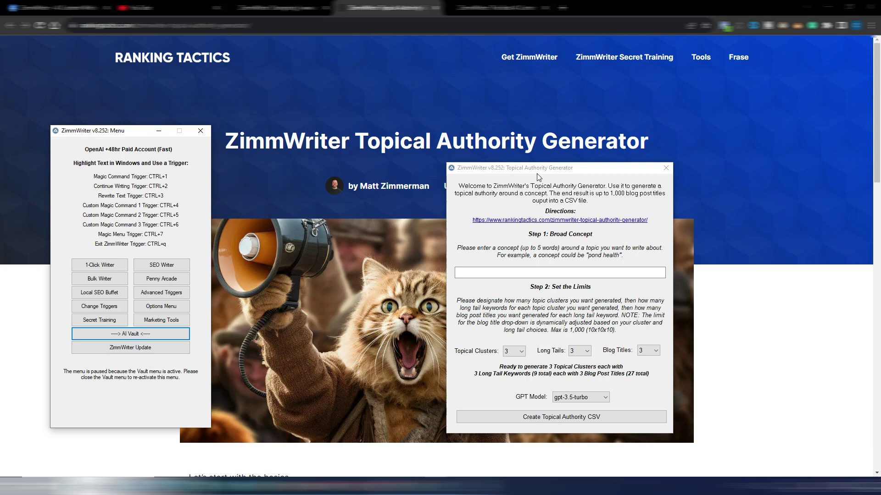
left_click_drag(590, 172, 541, 167)
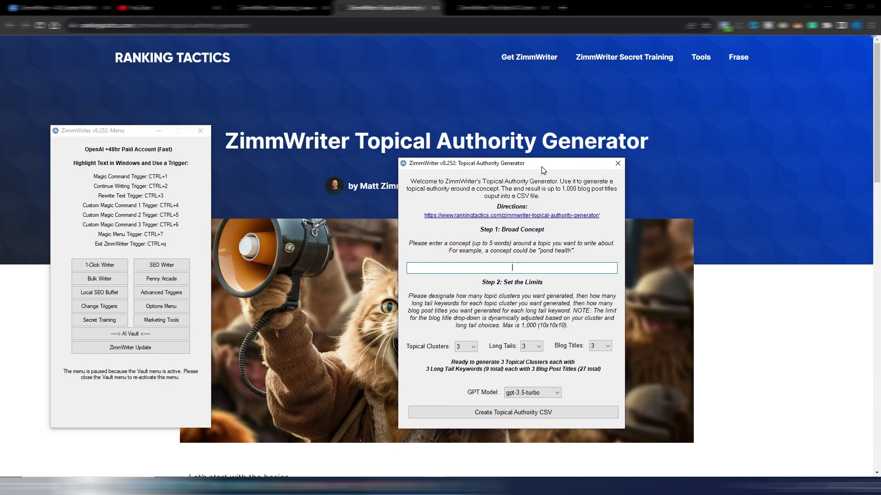
Step: Enter 'aromateraphy' as the Step 1 broad concept and move the generator window up and right
left_click(535, 268)
type("aromateraphy")
left_click_drag(528, 159, 577, 165)
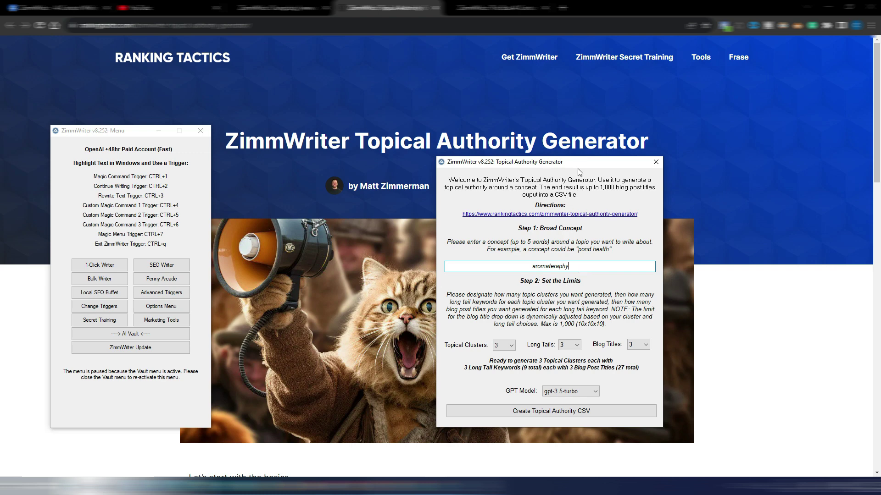
left_click_drag(577, 161, 576, 141)
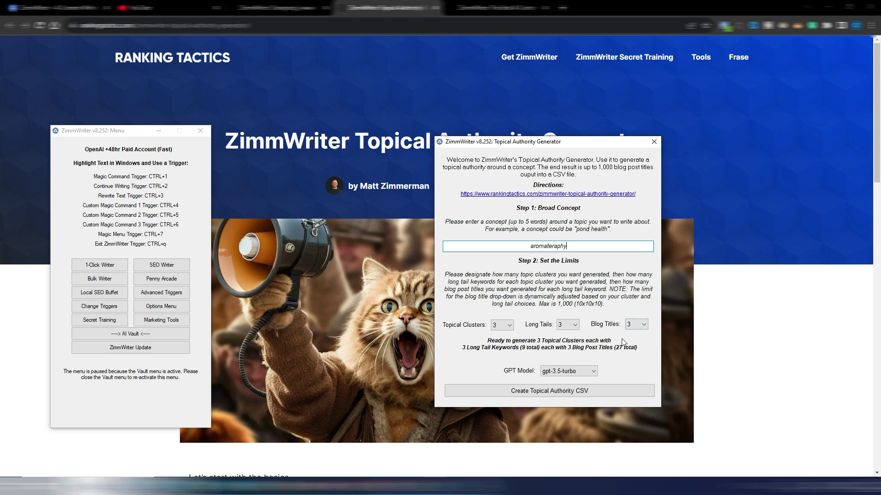
Step: Leave topical clusters and long tails at 3, try 0 blog titles, then restore 3
left_click(506, 325)
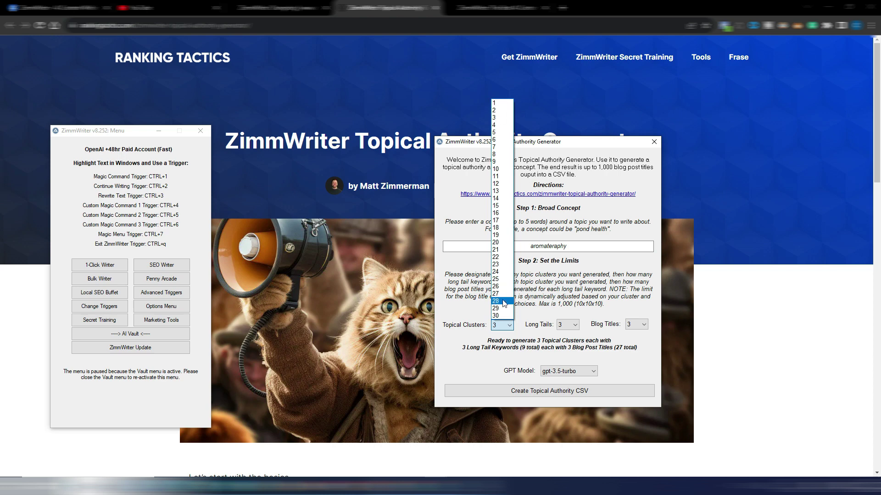
left_click(477, 338)
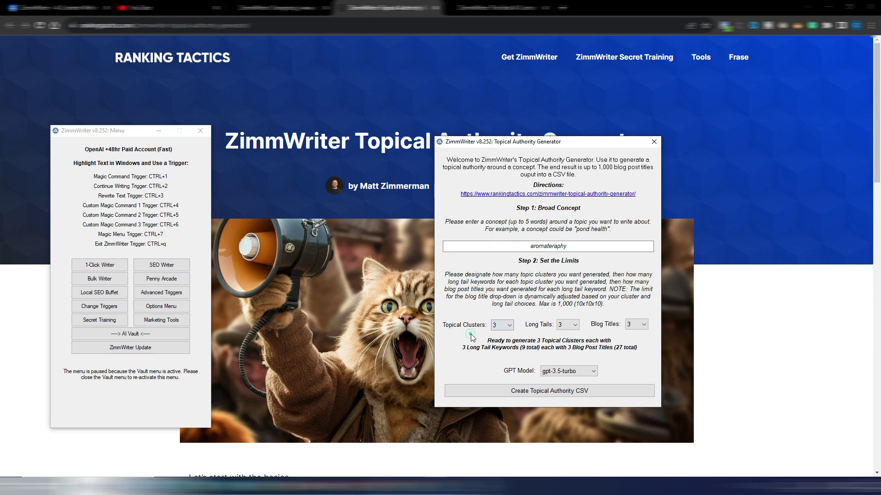
left_click(573, 325)
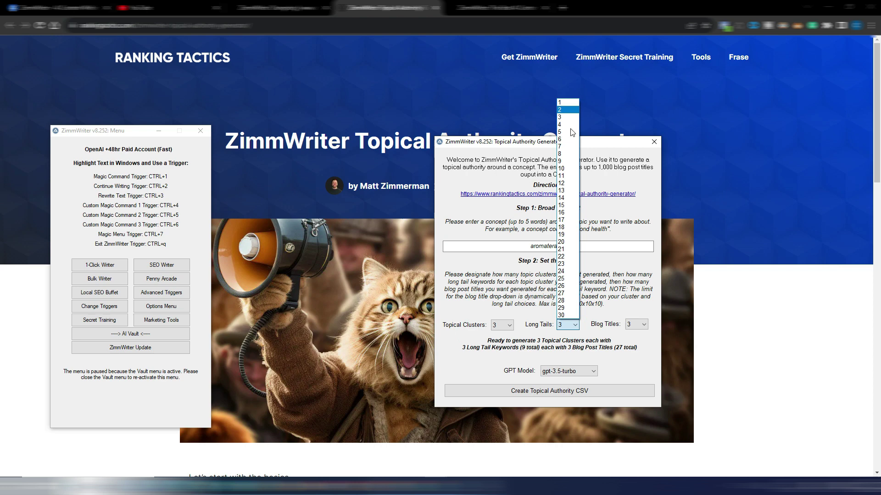
left_click(531, 332)
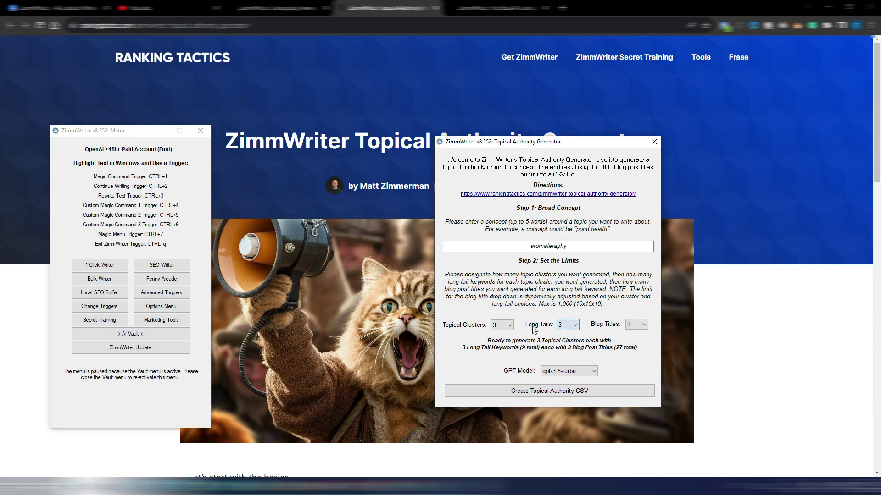
left_click(641, 324)
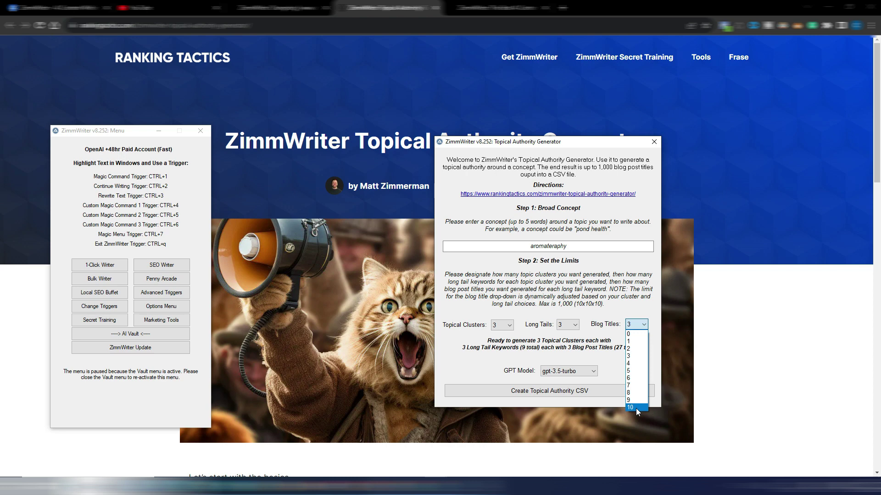
left_click(637, 334)
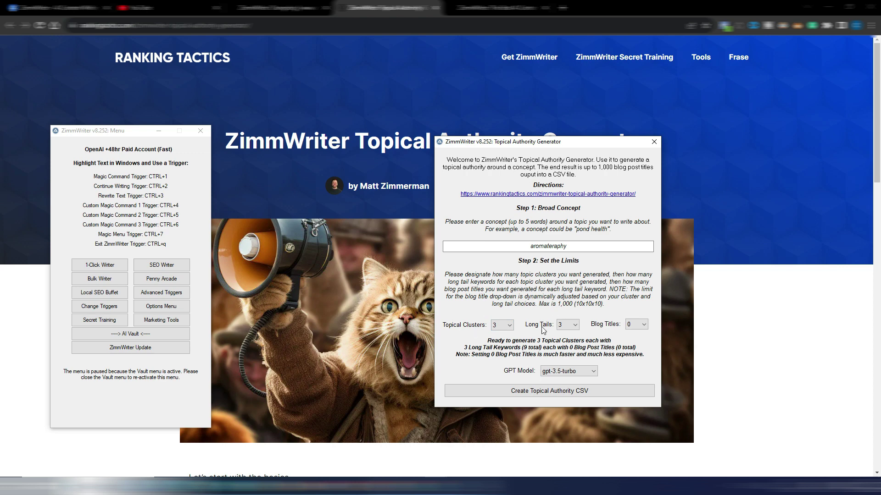
left_click(641, 325)
left_click(644, 325)
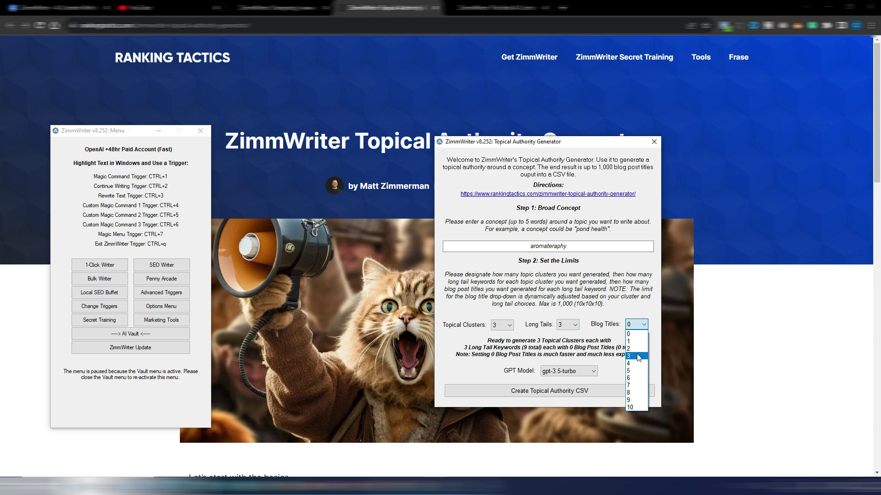
left_click(637, 353)
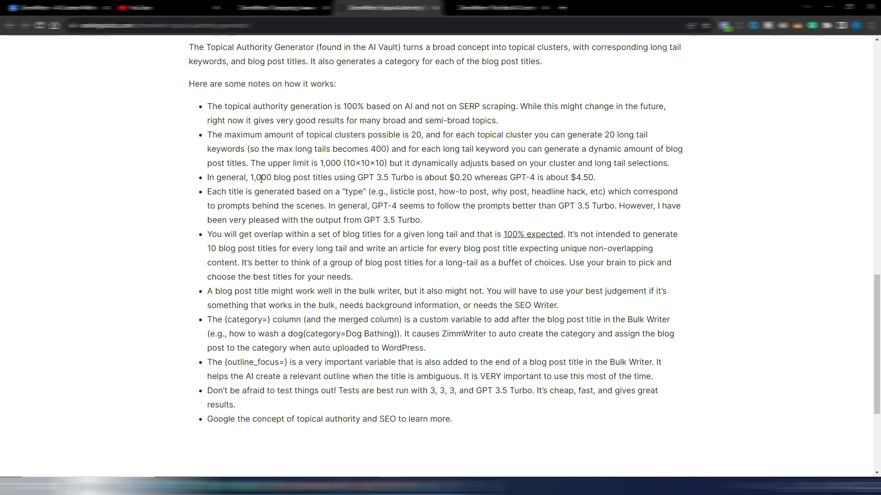
Step: Highlight the $0.20 GPT 3.5 Turbo and $4.50 GPT-4 costs for 1,000 titles, then return to ZimmWriter
left_click_drag(245, 176, 472, 177)
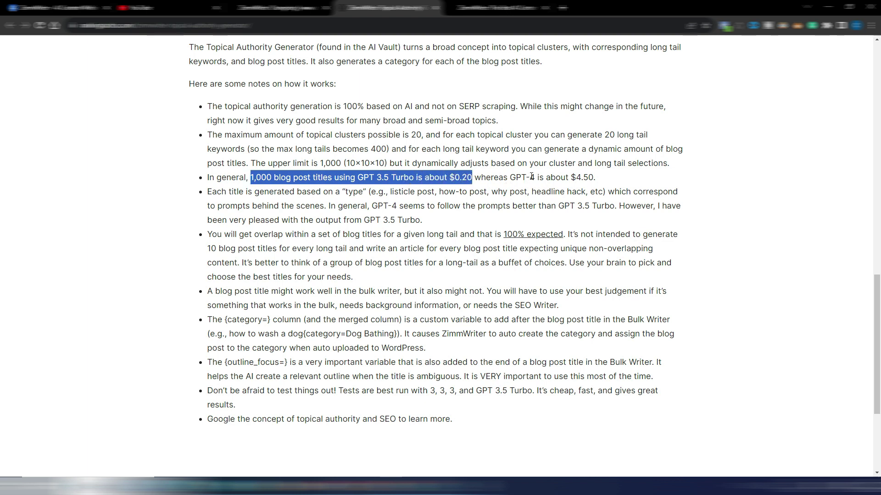
left_click_drag(573, 177, 594, 178)
key("alt+Tab")
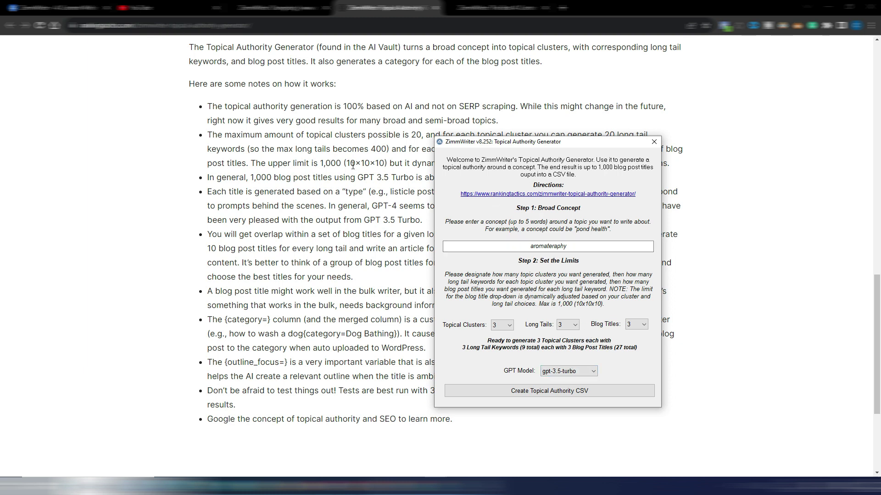
Step: Try 10 topical clusters, 10 long tails and 10 blog titles for 1,000 total
left_click(501, 325)
left_click(496, 169)
left_click(567, 325)
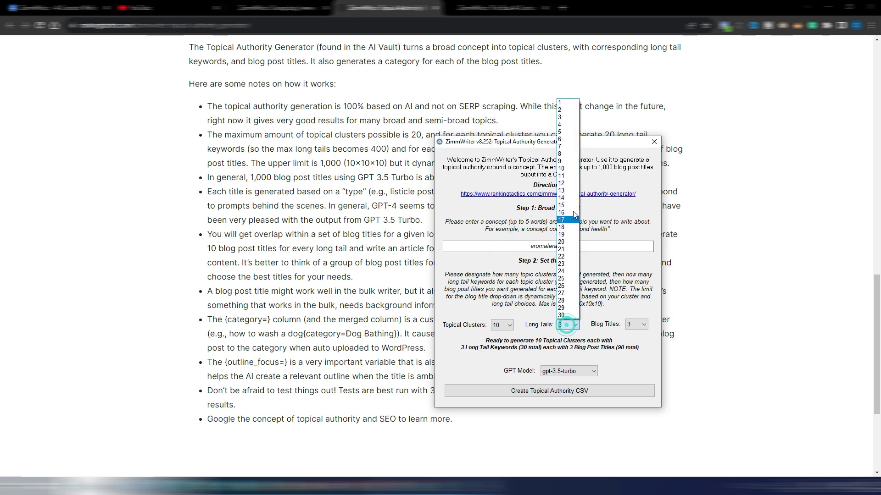
left_click(562, 117)
left_click(636, 324)
left_click(629, 407)
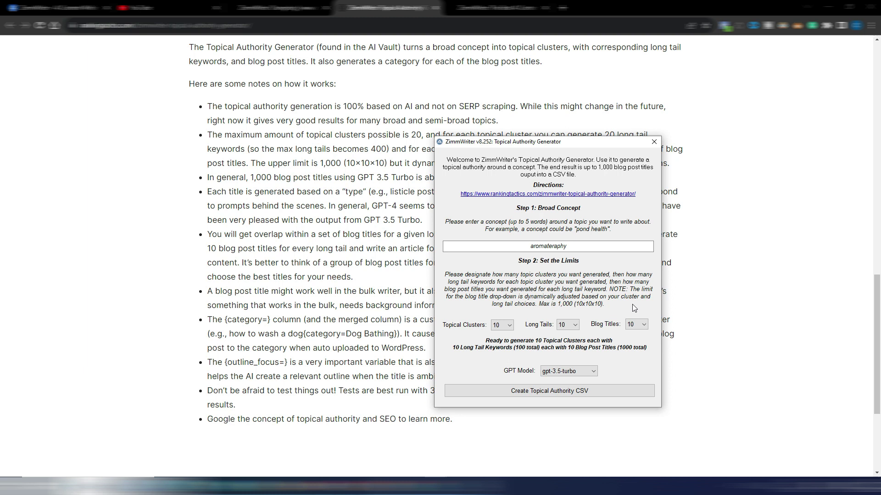
Step: Try raising topical clusters to 30
left_click(508, 325)
left_click(501, 315)
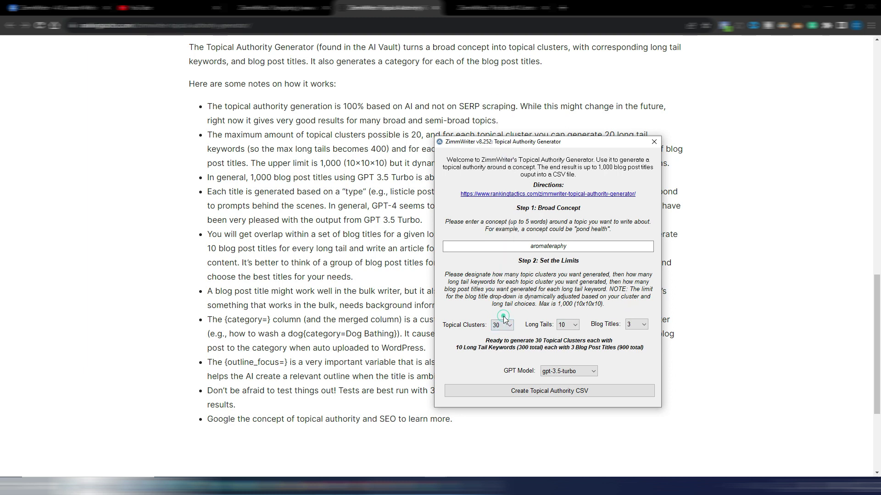
key("Tab")
key("shift+Tab")
Step: Try 20 topical clusters with 20, then 10, long tails, leaving blog titles at 2
left_click(644, 324)
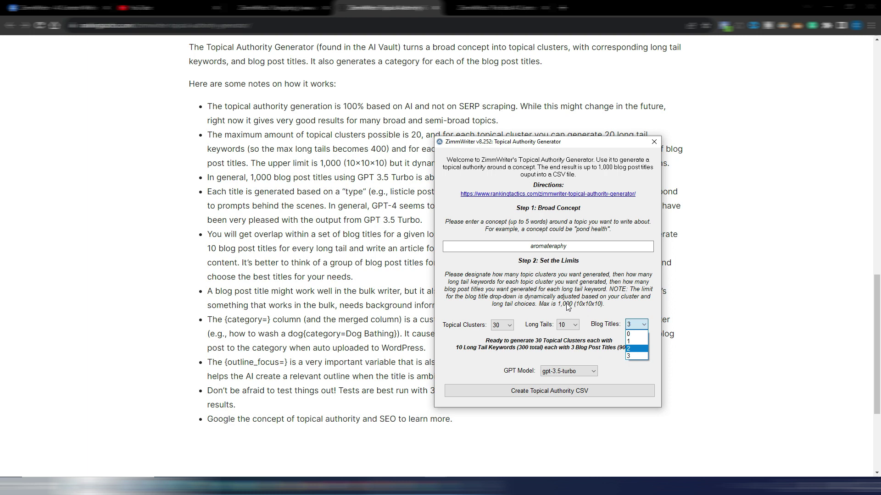
left_click(598, 316)
left_click(508, 325)
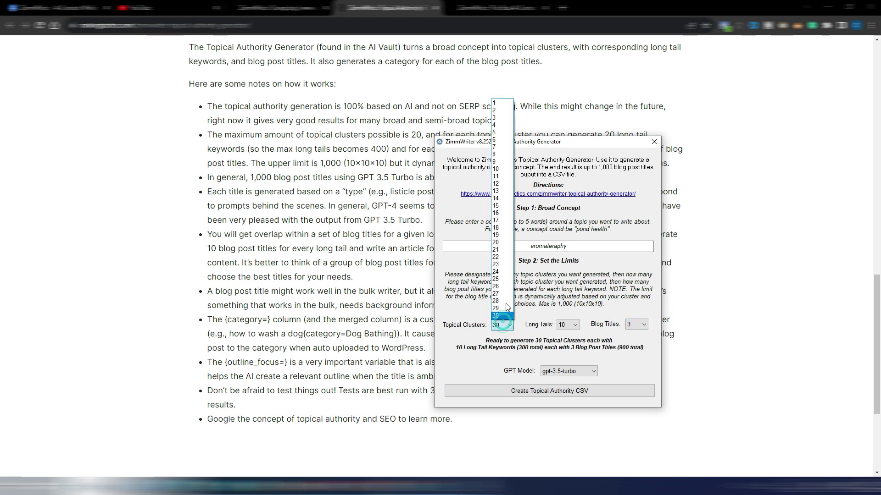
left_click(506, 247)
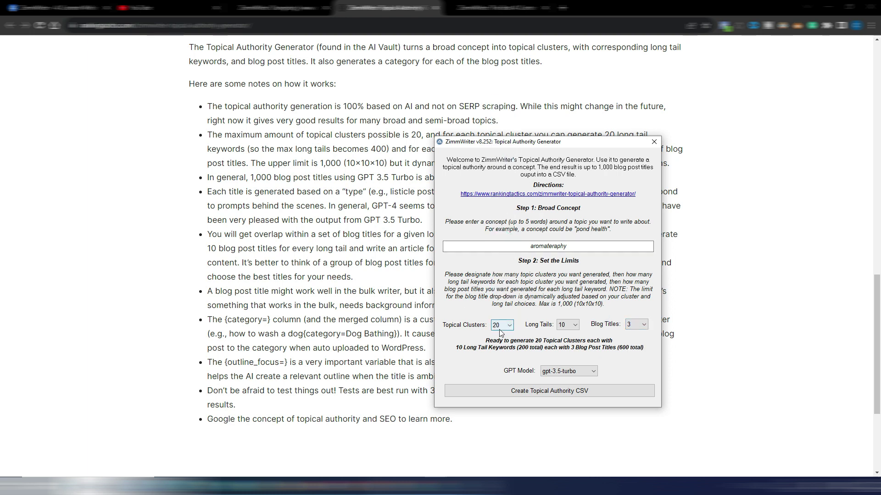
left_click(574, 326)
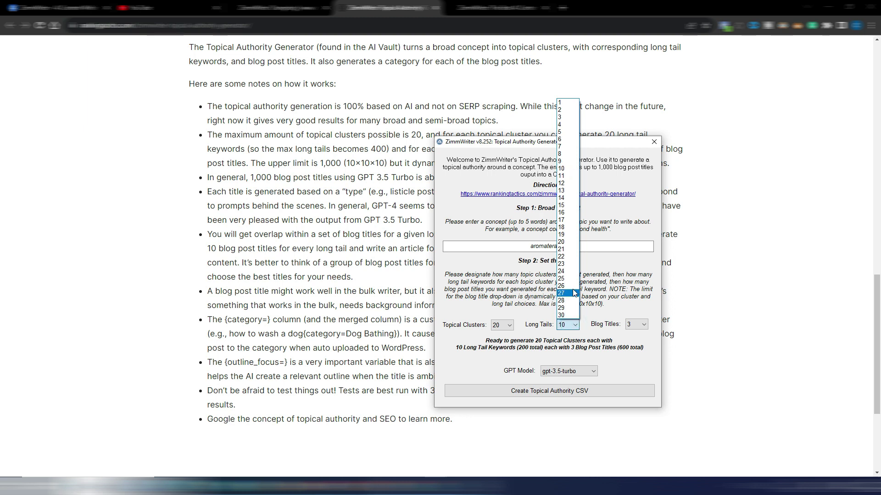
left_click(566, 241)
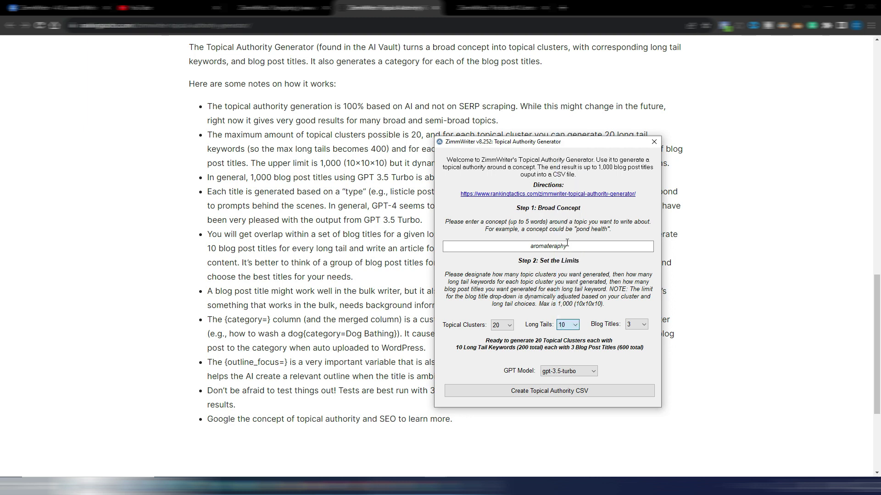
left_click(641, 325)
left_click(587, 331)
left_click(573, 324)
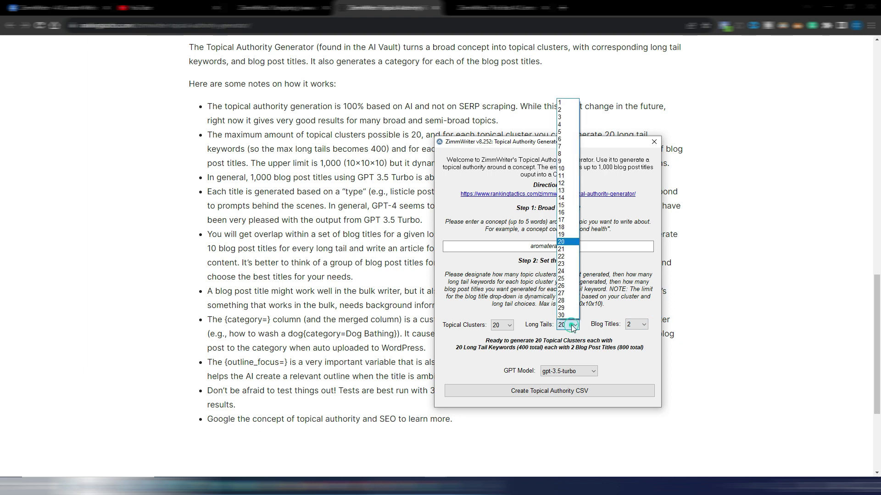
left_click(569, 168)
left_click(638, 325)
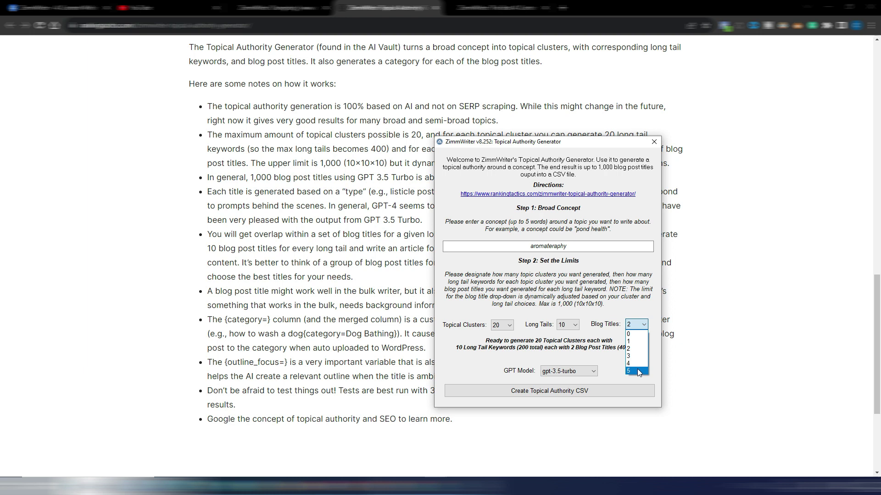
left_click(599, 334)
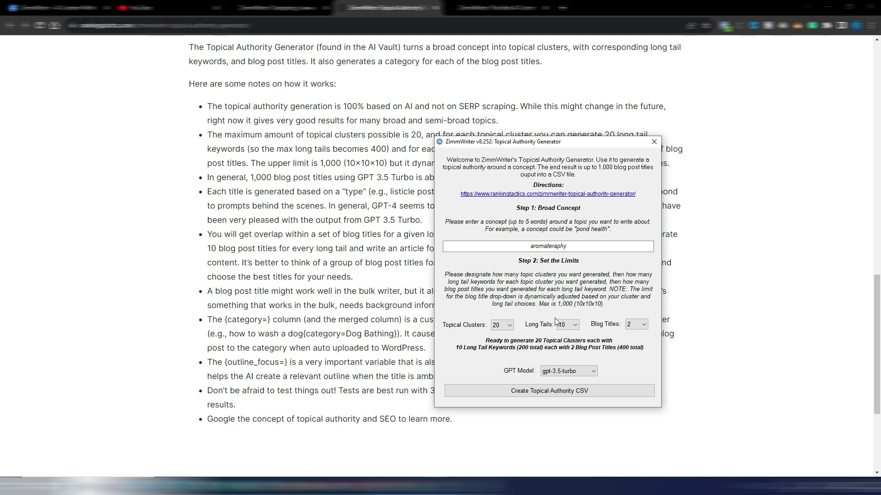
Step: Set topical clusters, long tails and blog titles each back to 3
left_click(509, 325)
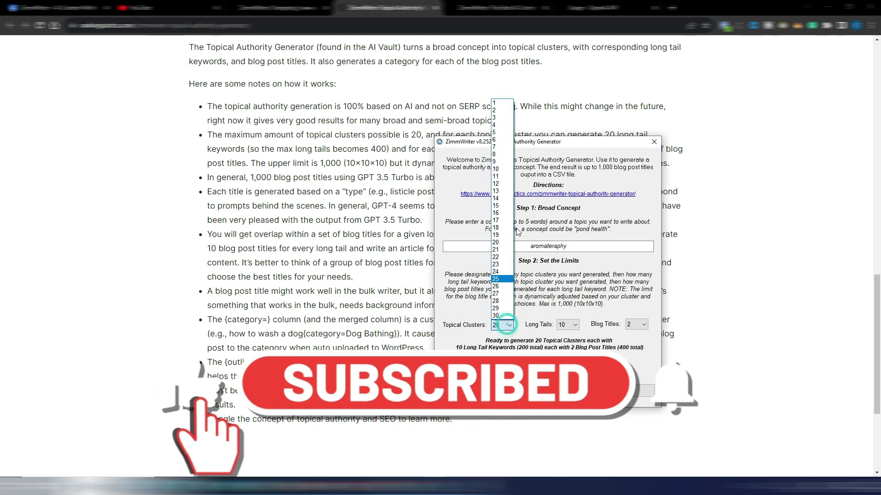
left_click(502, 118)
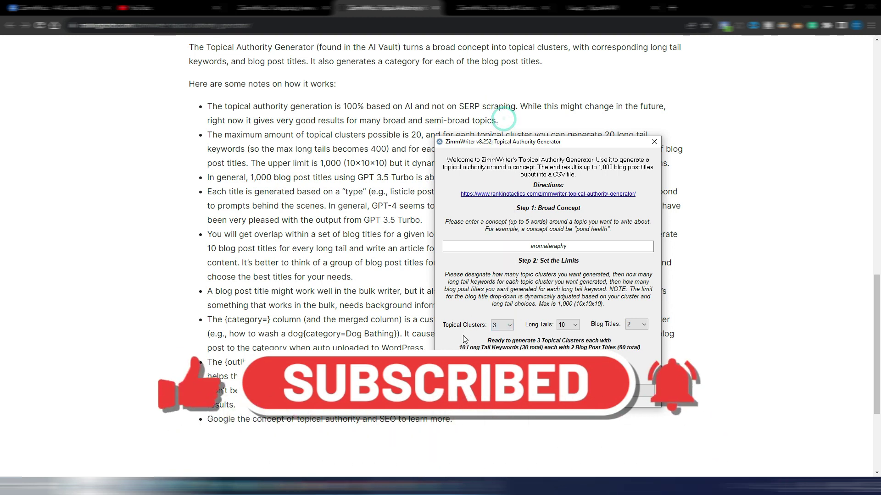
left_click(573, 326)
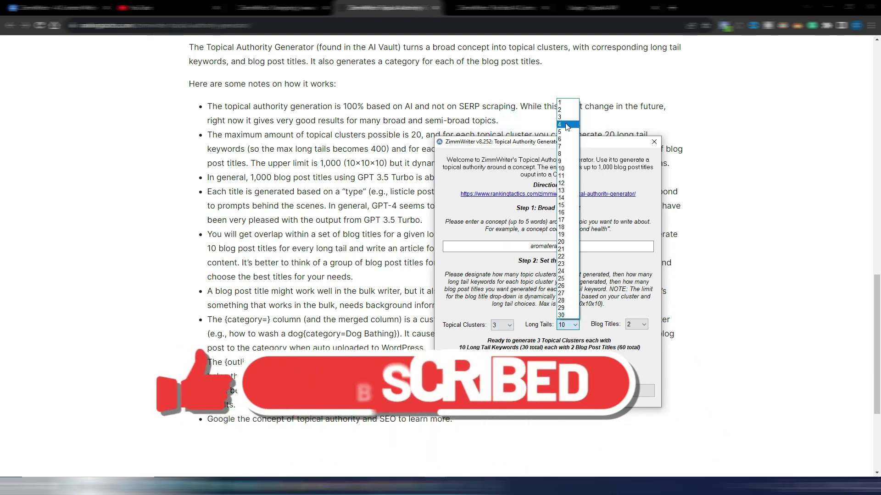
left_click(567, 117)
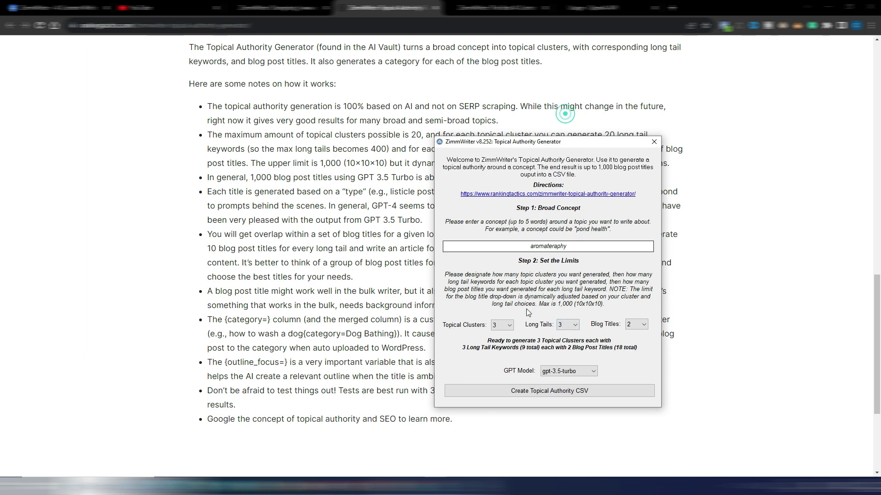
left_click(642, 325)
left_click(637, 350)
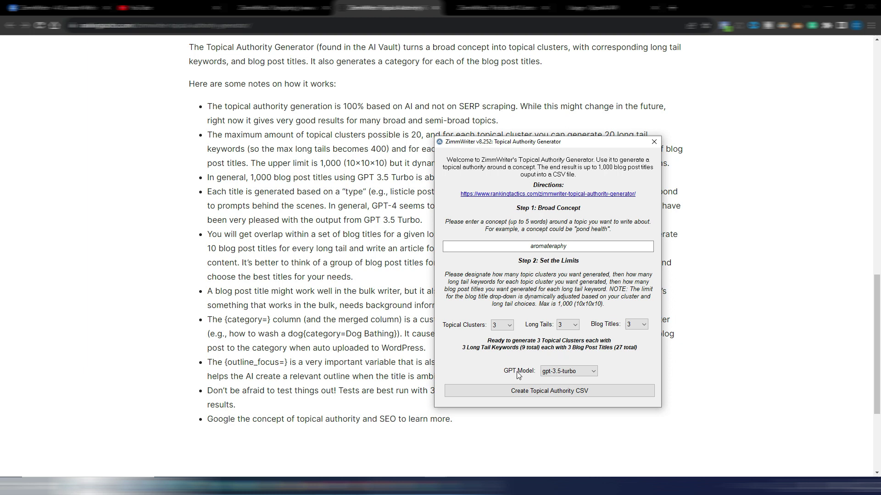
Step: Keep gpt-3.5-turbo as the model and create the topical authority CSV
left_click(576, 372)
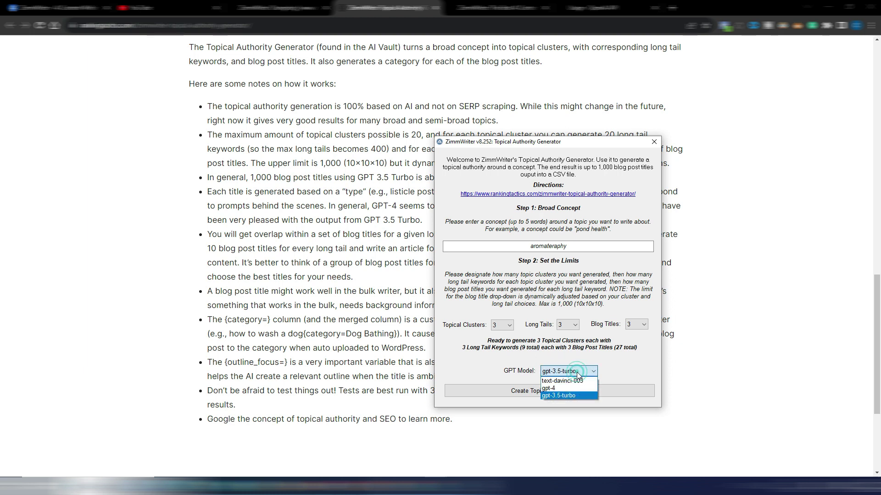
left_click(574, 395)
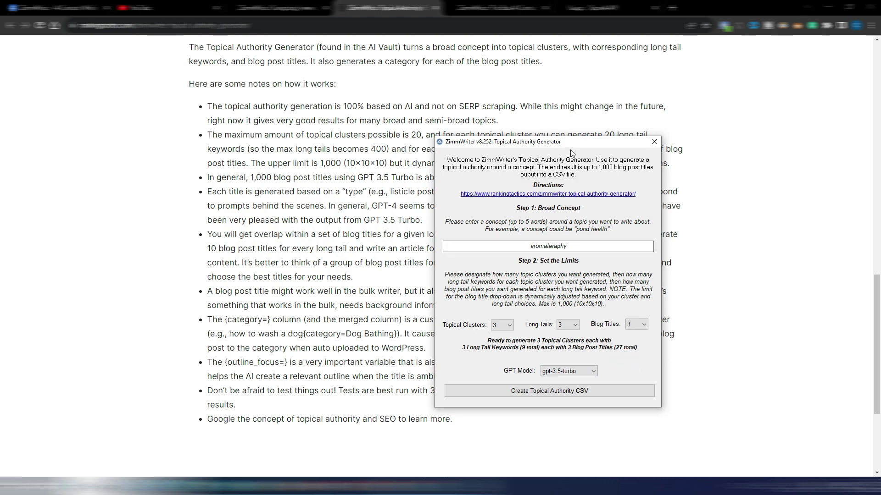
left_click_drag(573, 143, 511, 103)
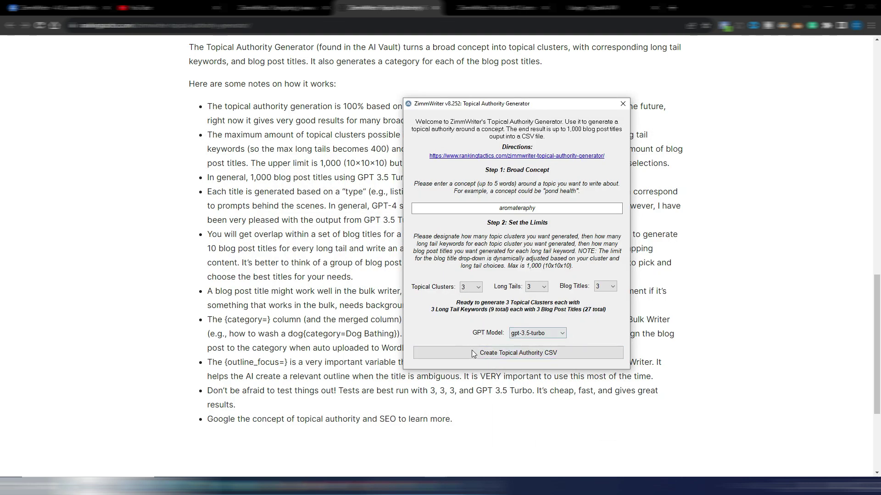
left_click(504, 356)
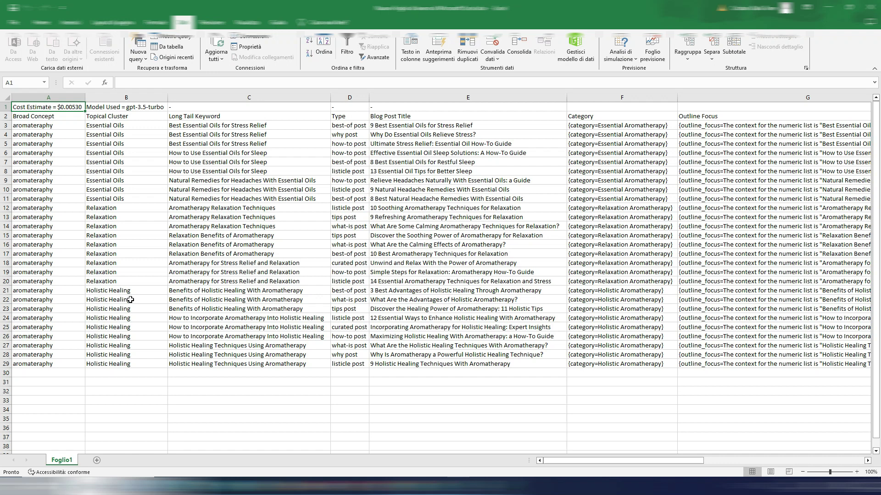
Step: Review the Essential Oils cluster in B3, long tail keywords C3–C27, and the F3 category
left_click(95, 123)
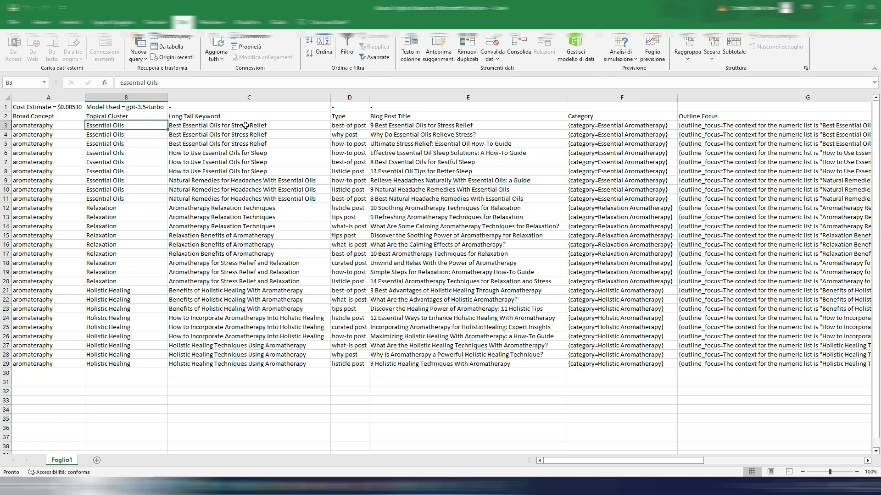
left_click(180, 125)
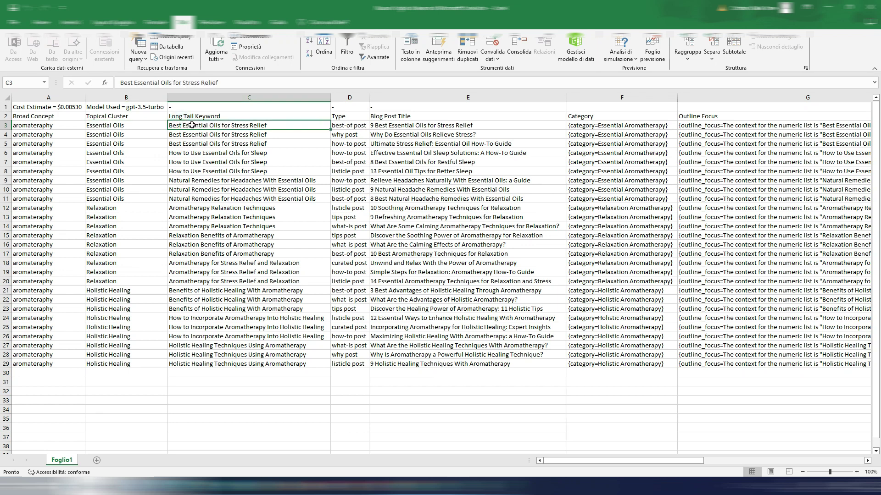
left_click(185, 155)
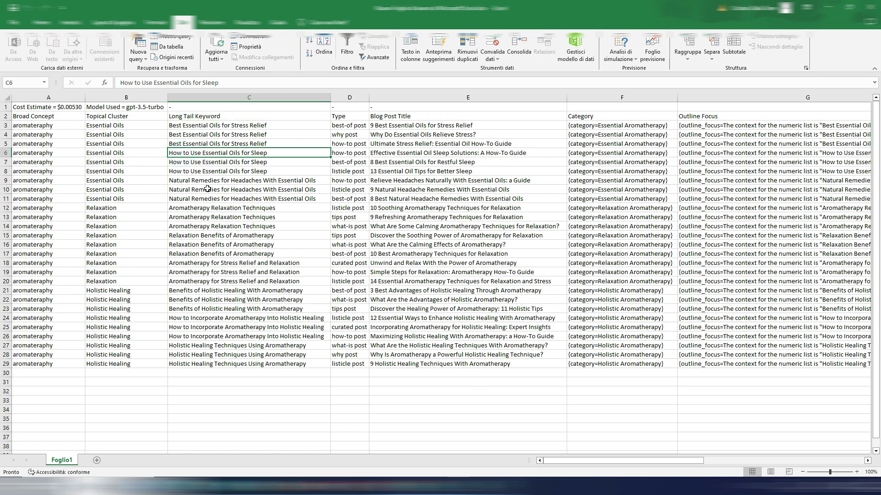
left_click(189, 180)
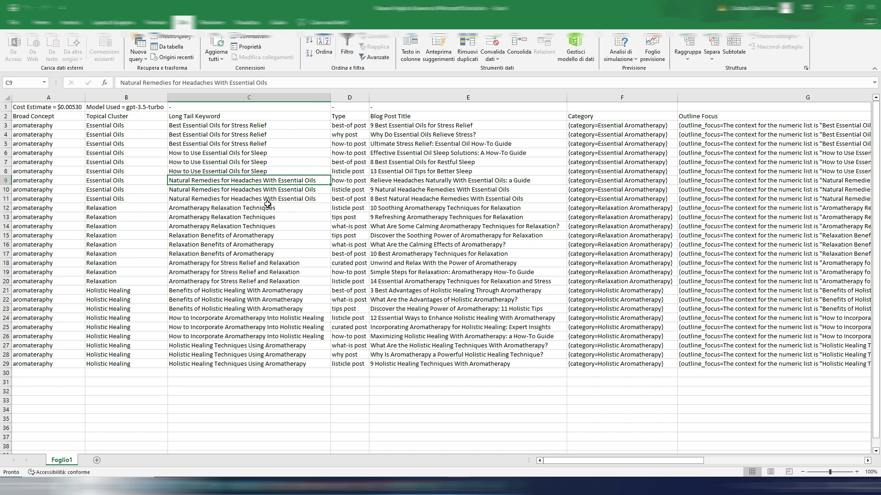
left_click(209, 345)
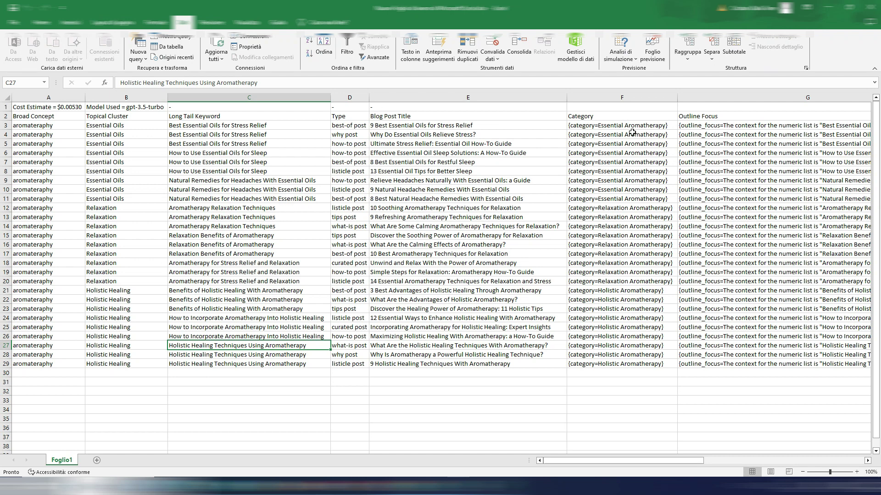
left_click(618, 124)
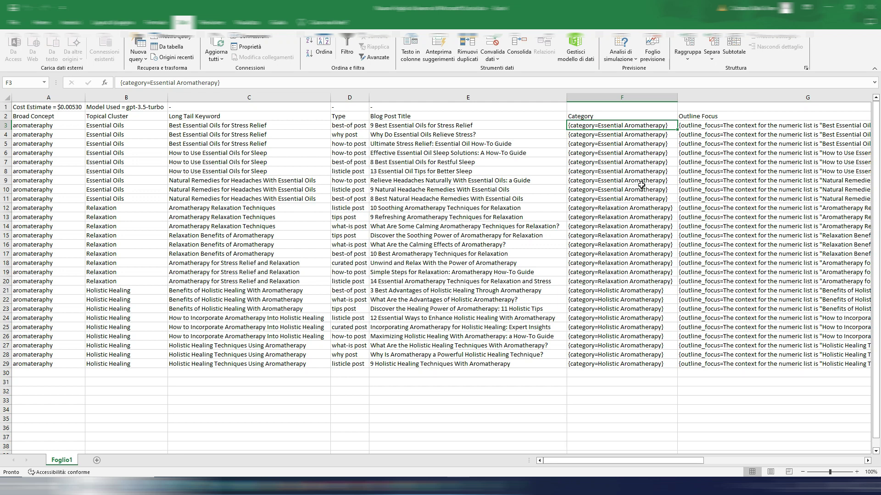
left_click(429, 117)
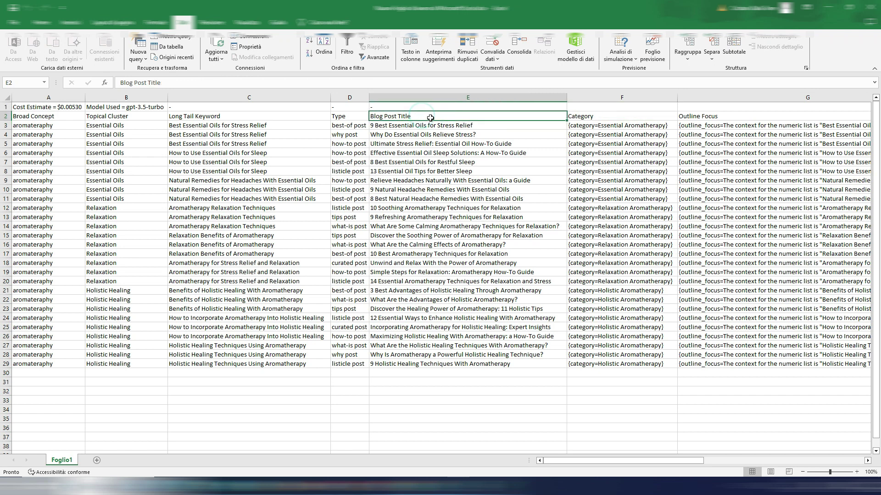
left_click_drag(369, 97, 379, 96)
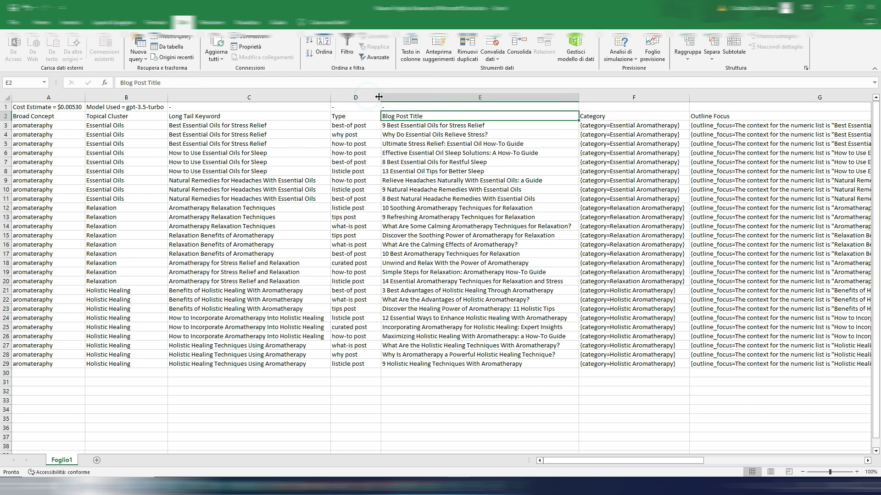
left_click(251, 123)
left_click(271, 135)
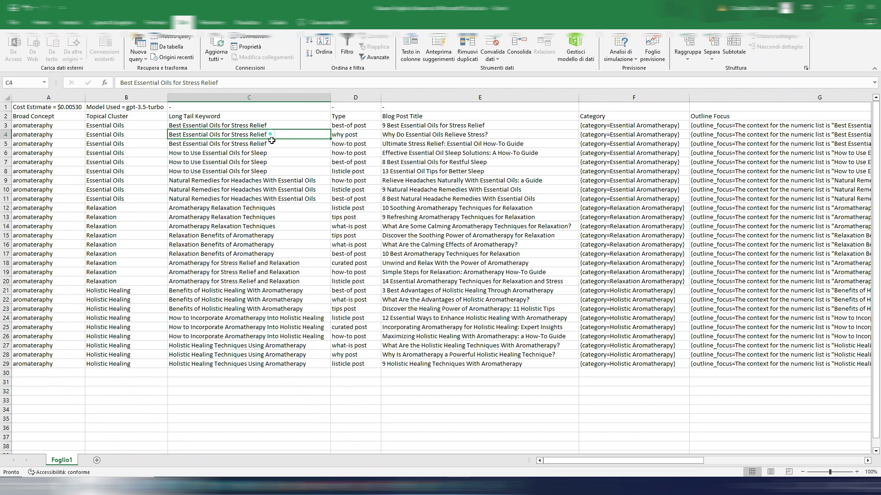
left_click(401, 125)
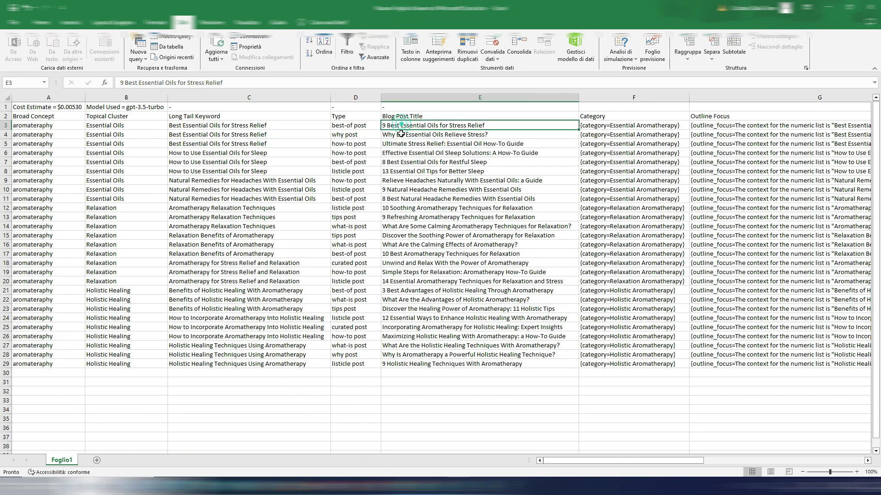
left_click(400, 135)
left_click(398, 144)
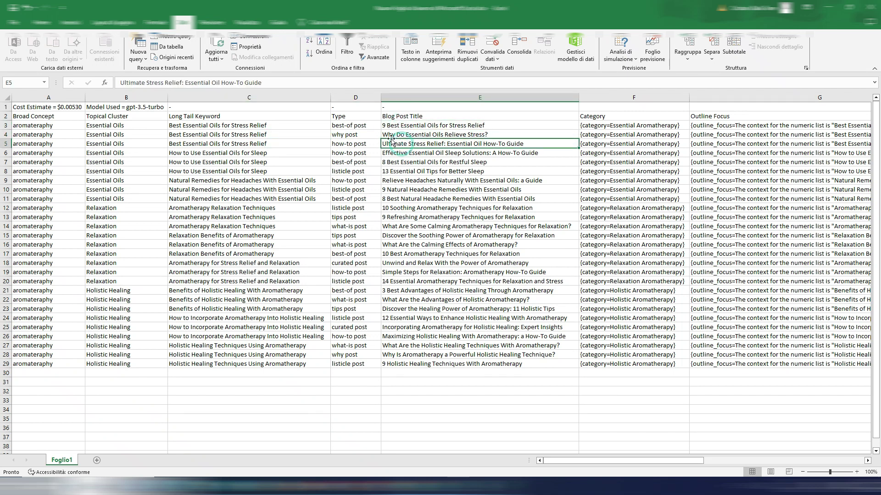
left_click(402, 135)
left_click(404, 126)
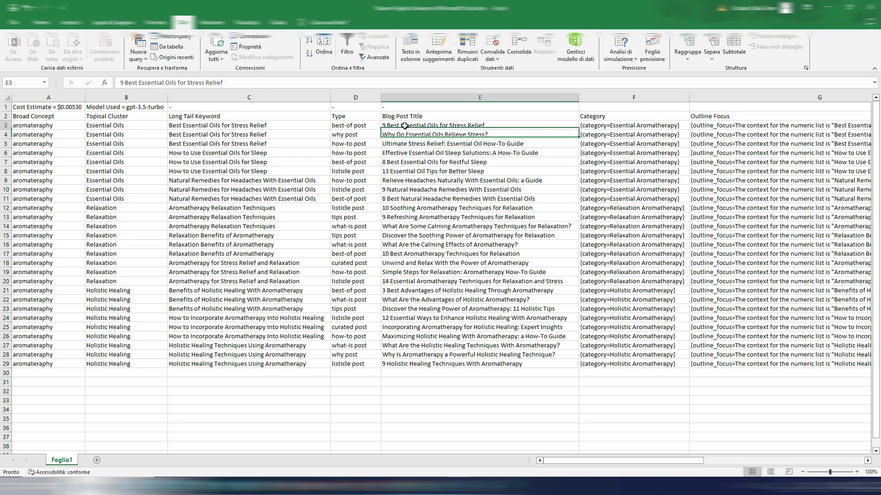
left_click(276, 126)
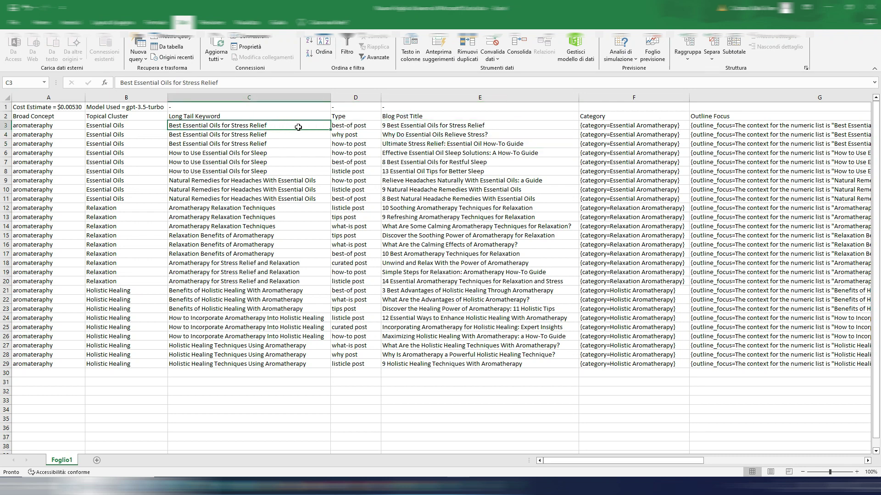
left_click(354, 126)
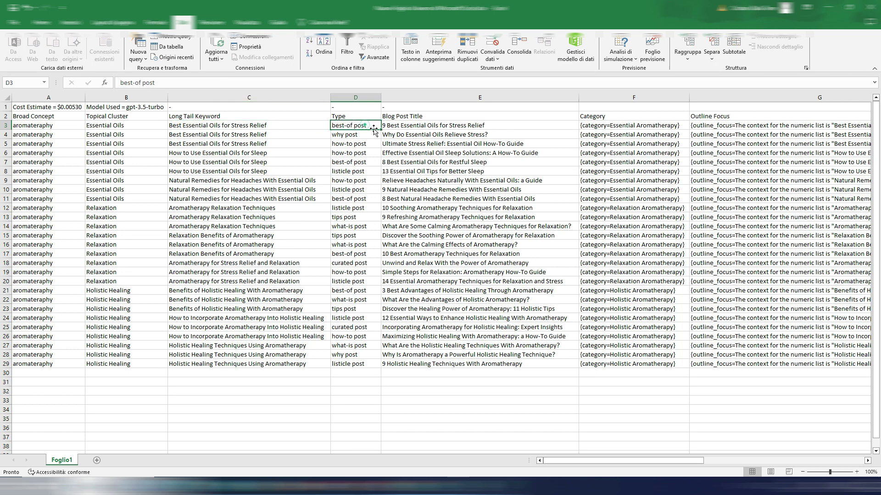
left_click(419, 125)
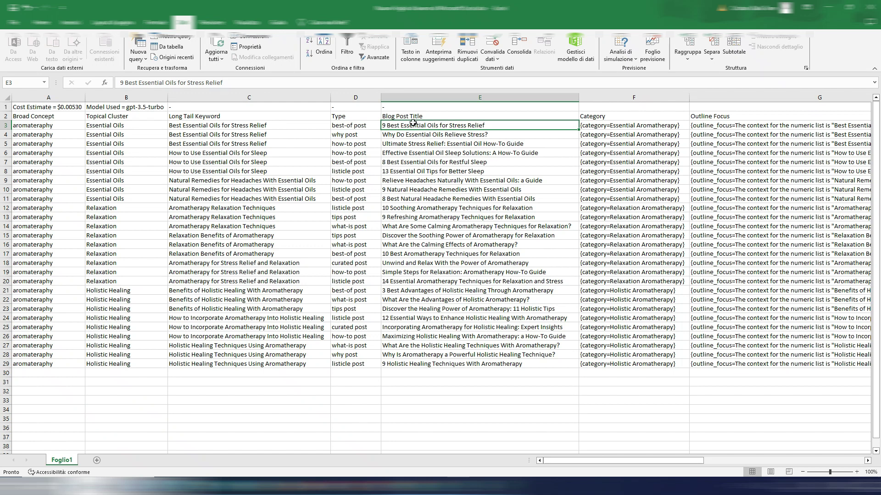
left_click(356, 136)
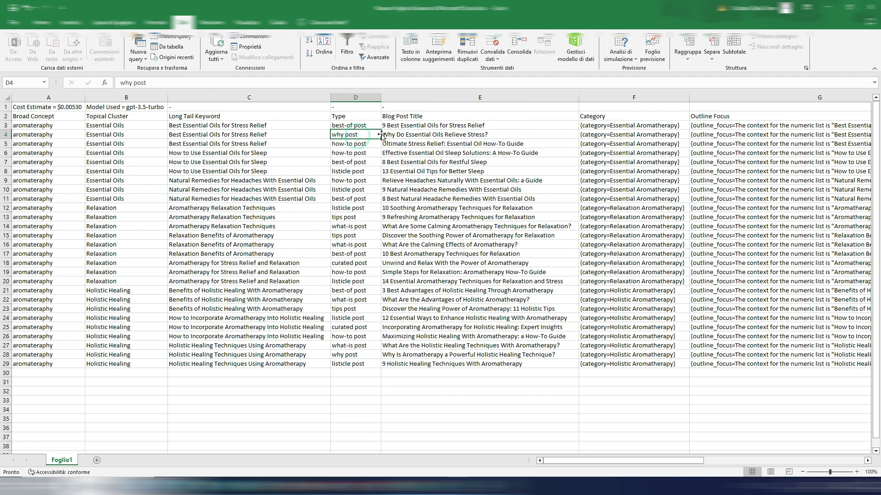
left_click(424, 135)
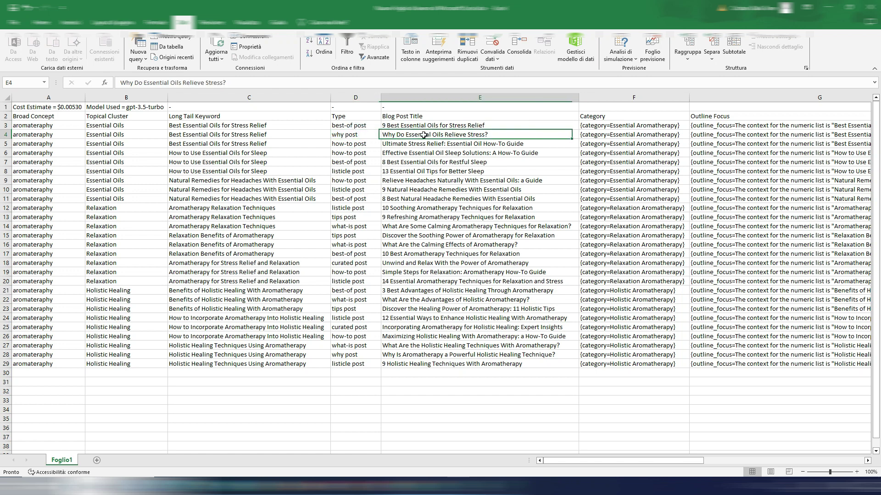
left_click(348, 144)
left_click(412, 143)
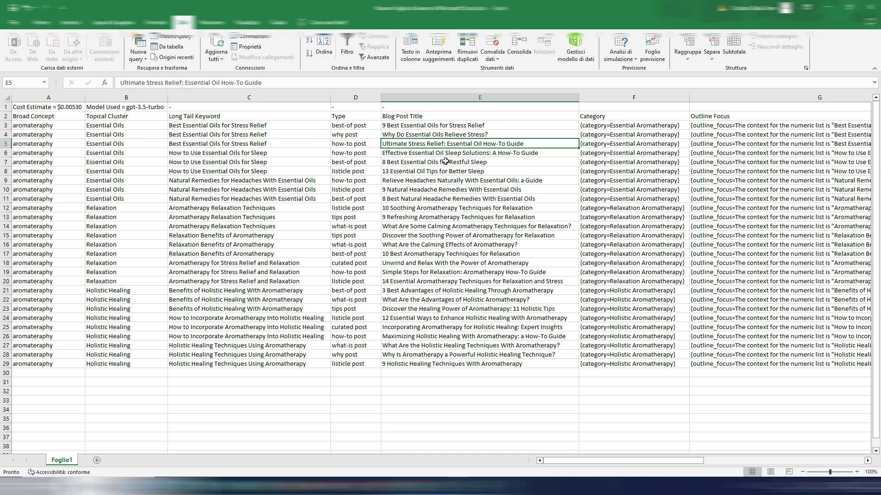
left_click(280, 125)
left_click(290, 190)
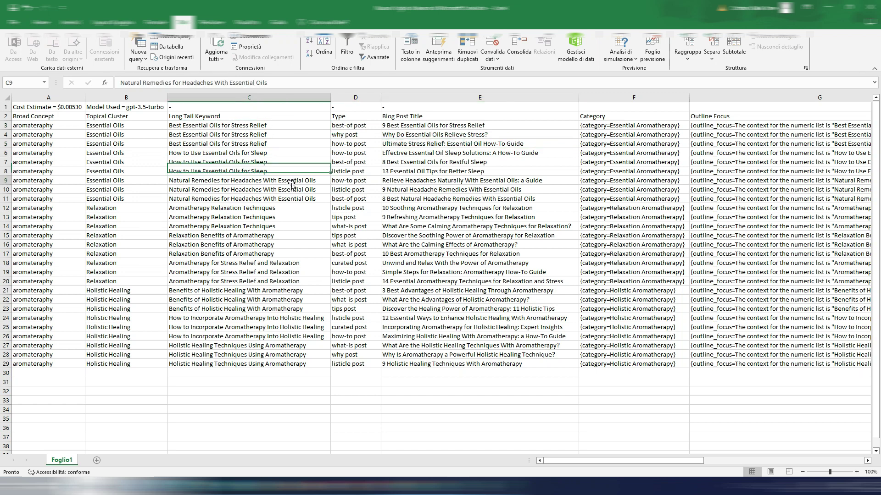
left_click(289, 209)
left_click(292, 236)
left_click(297, 262)
left_click(300, 291)
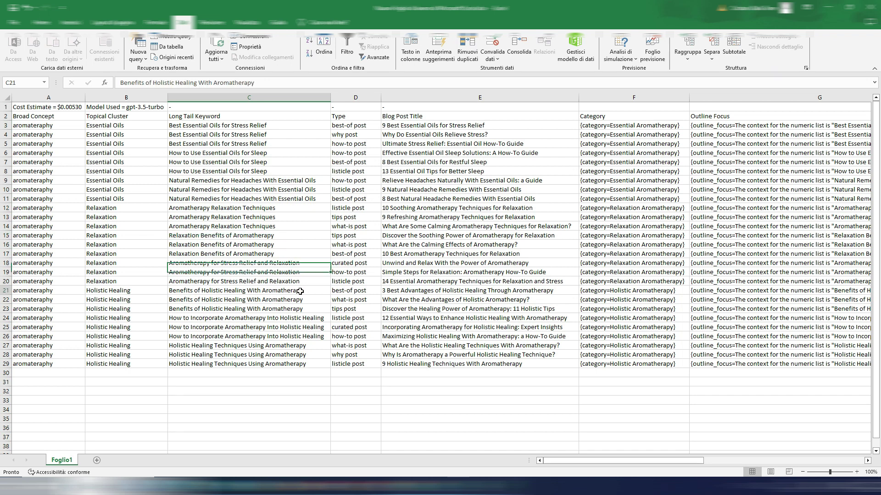
left_click(304, 319)
left_click(300, 345)
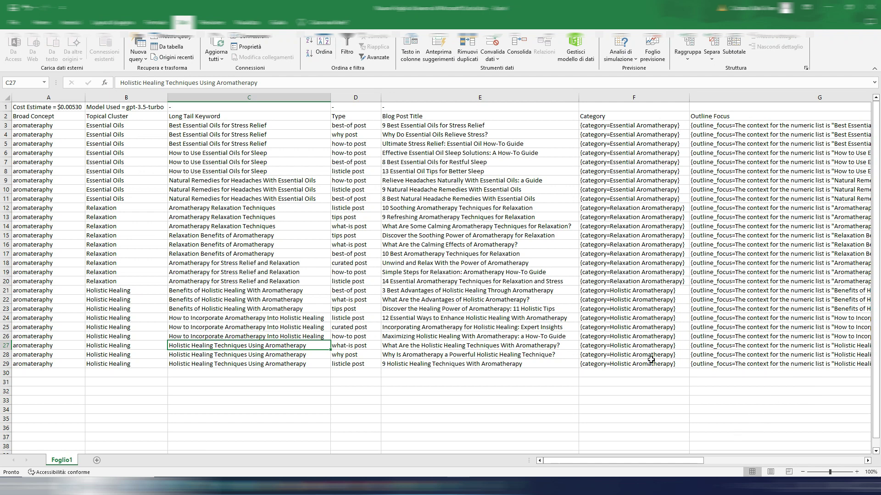
left_click_drag(611, 459, 768, 458)
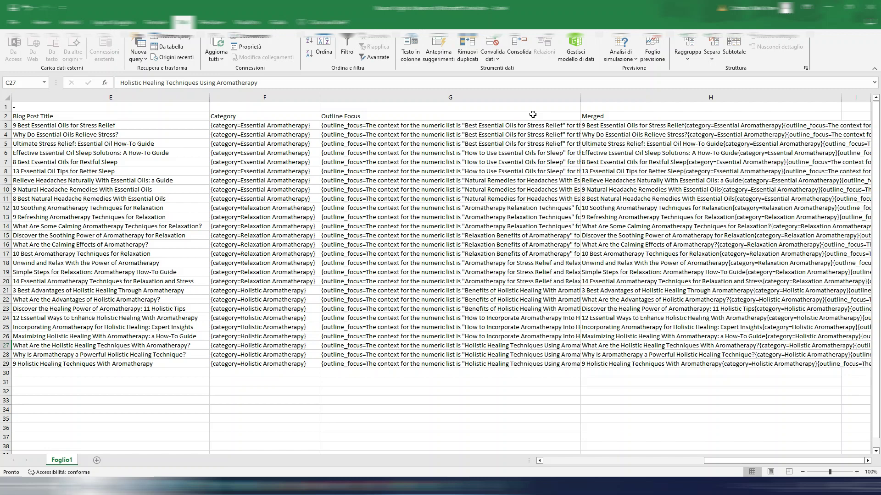
Step: Widen the Outline Focus column G to read the outline_focus text, then return to the first title
left_click(354, 126)
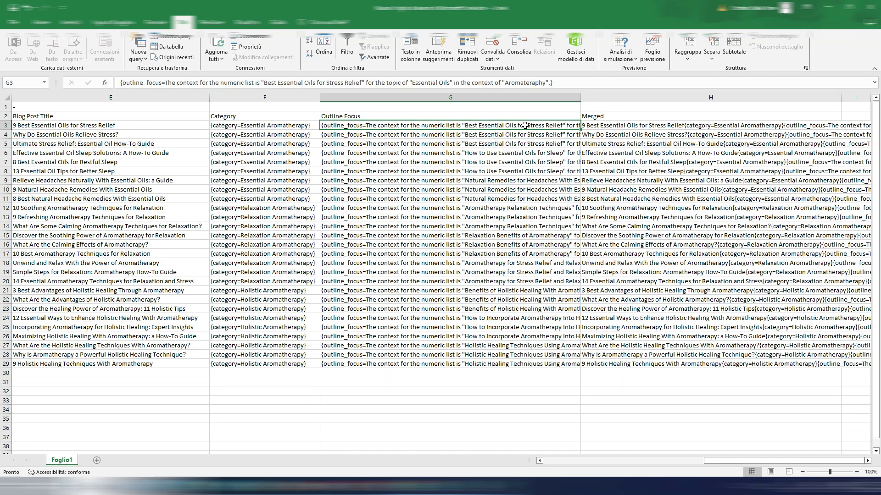
left_click_drag(580, 97, 709, 98)
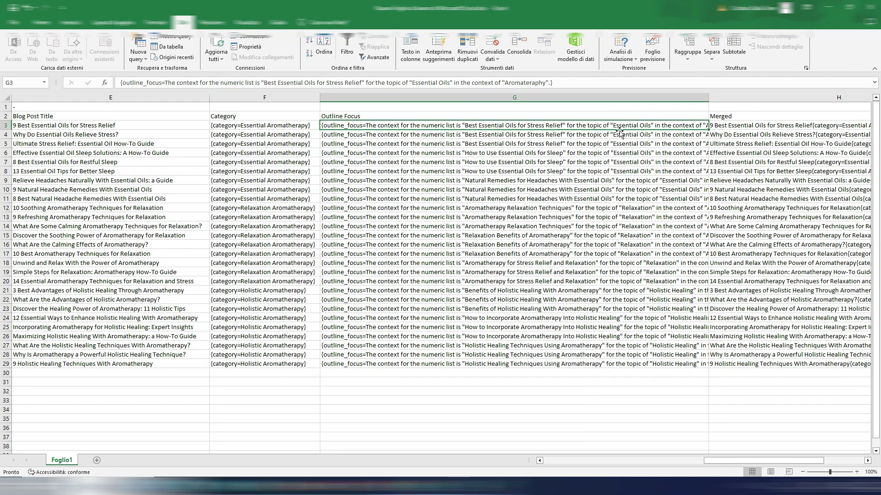
left_click_drag(714, 461, 555, 461)
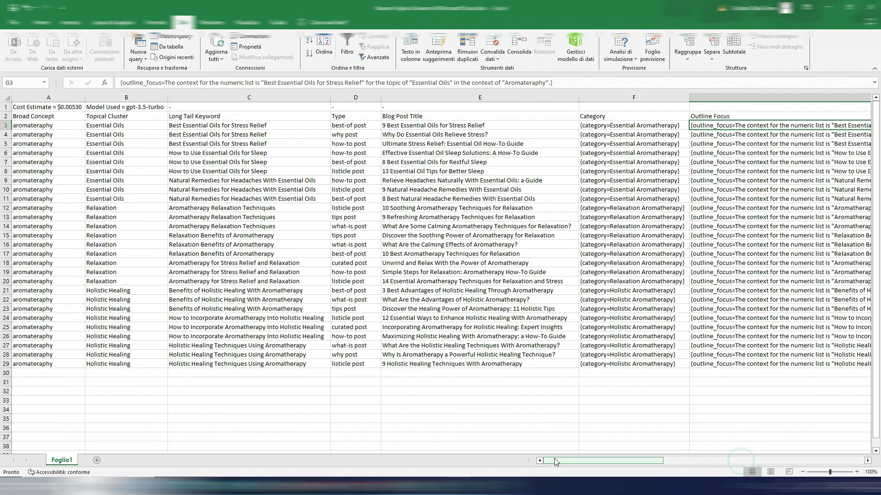
left_click(629, 123)
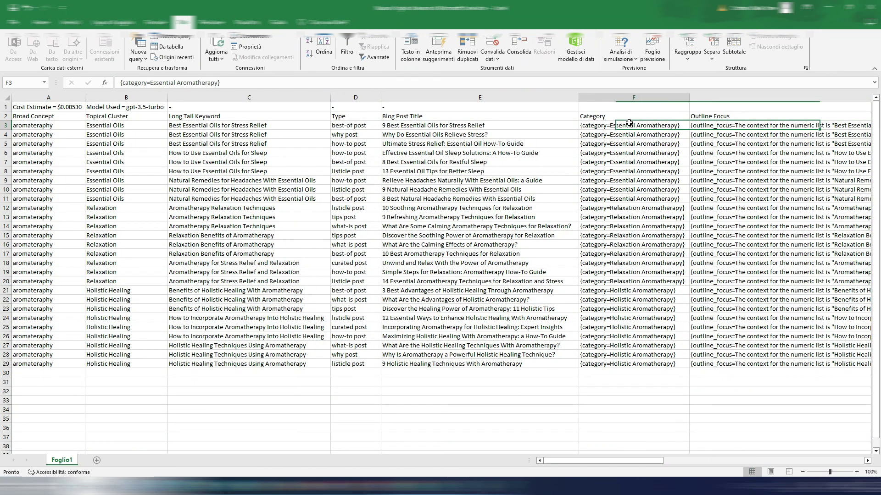
left_click(446, 125)
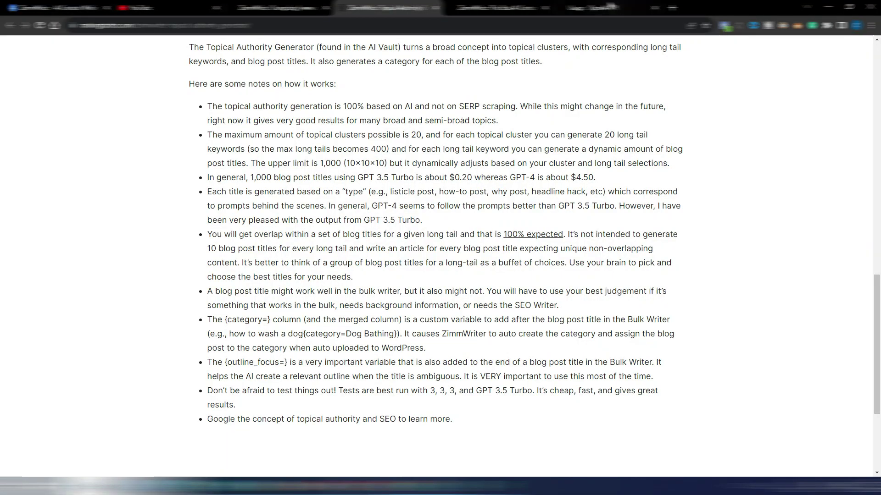
Step: Check refreshed OpenAI usage: $0.31 this October and under $0.01 on 15 Oct, then return to Excel
left_click(592, 7)
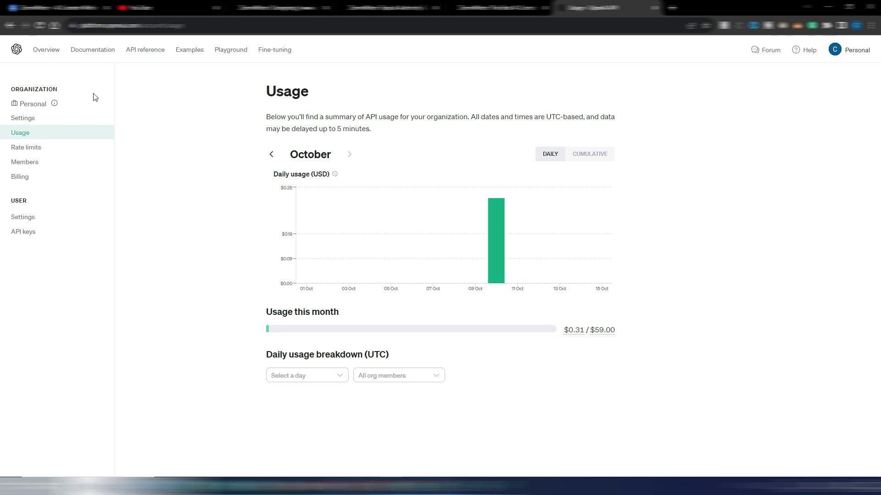
left_click(40, 25)
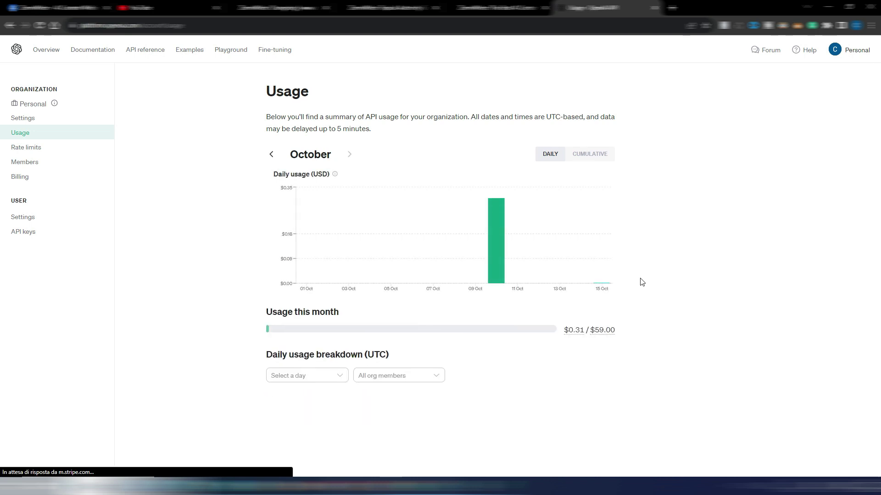
mouse_move(604, 288)
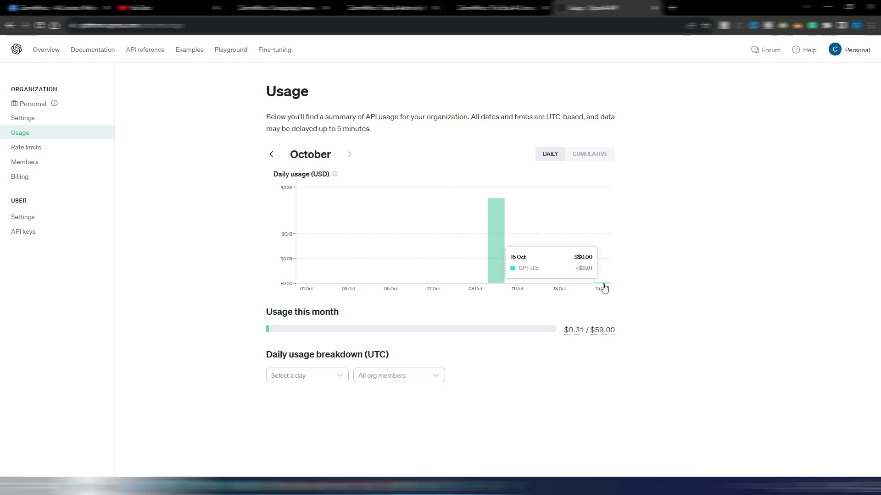
key("alt+Tab")
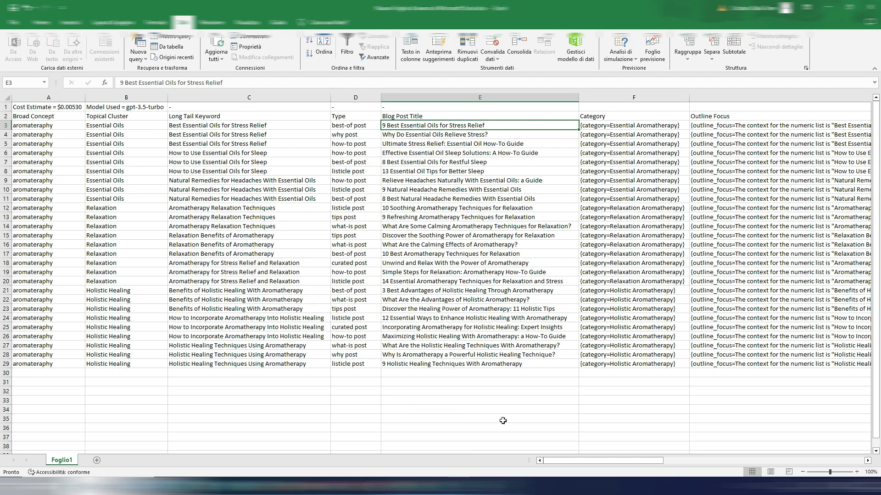
Step: Launch the Topical Authority Generator from the ZimmWriter menu's AI Vault
left_click(442, 486)
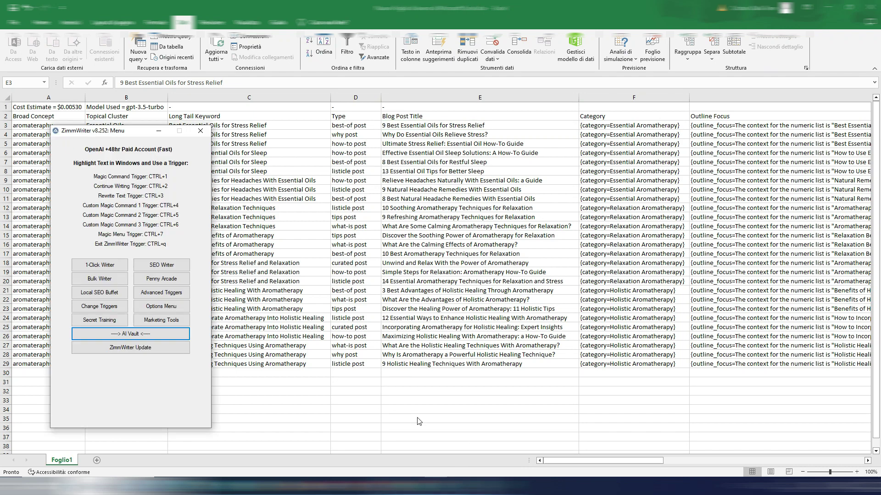
left_click_drag(138, 131, 522, 76)
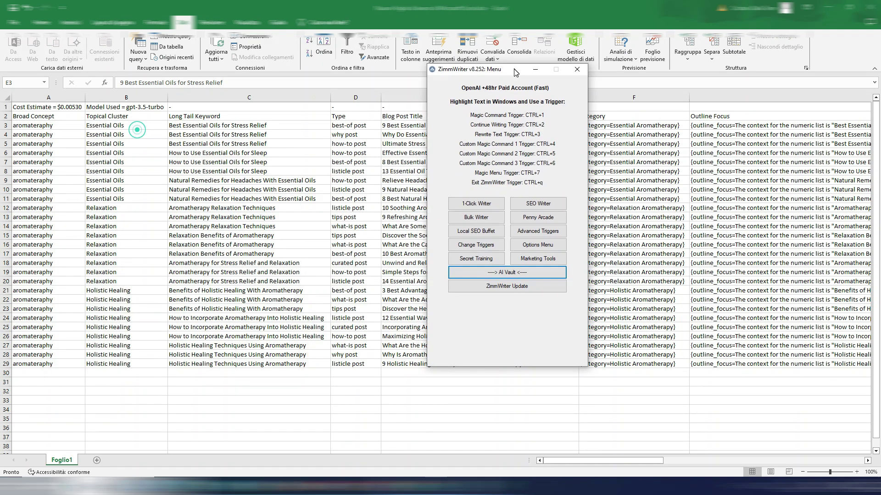
left_click(515, 280)
left_click(444, 174)
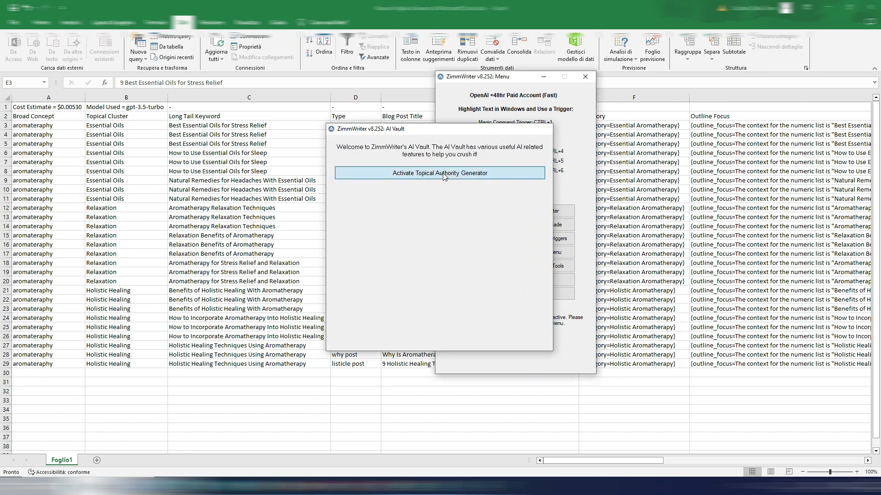
Step: Enter 'aromatherapy' as the broad concept, choose gpt-4, and create the CSV
left_click(449, 212)
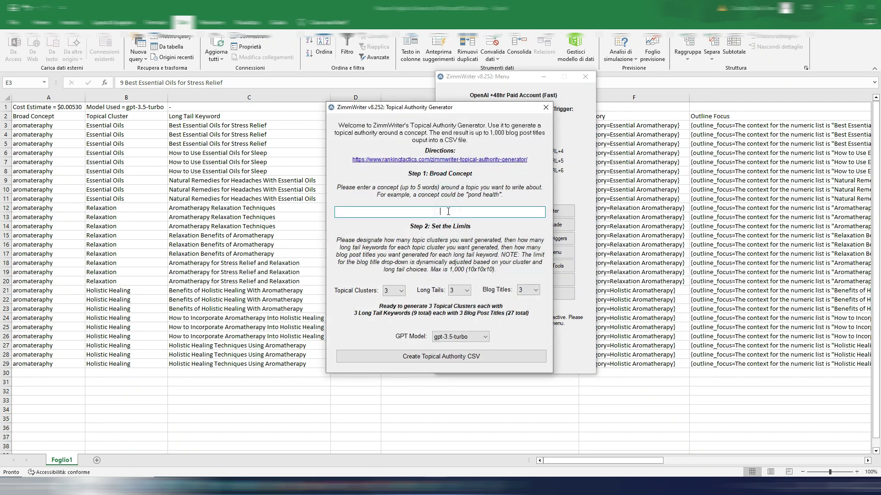
type("aromatherapy")
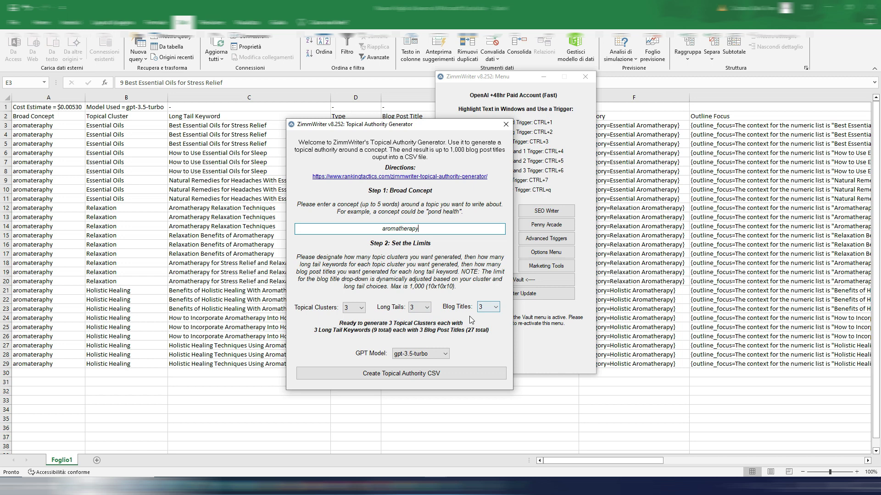
left_click(425, 357)
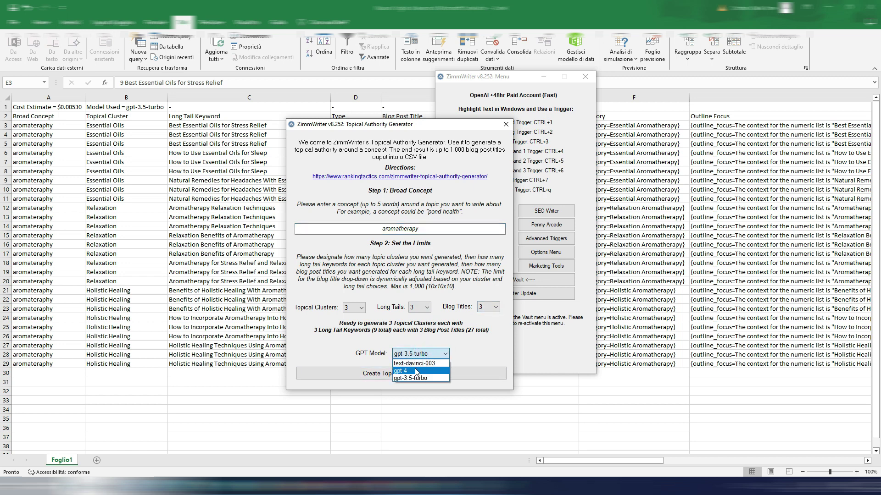
left_click(414, 369)
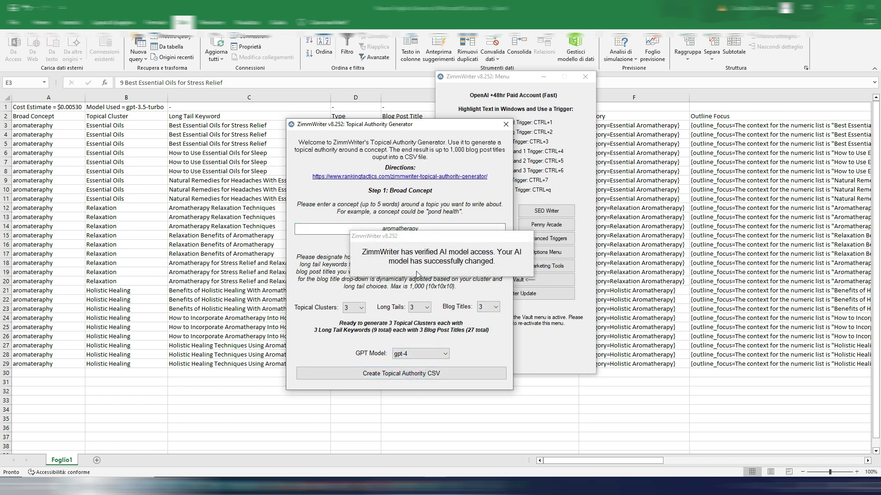
left_click(417, 374)
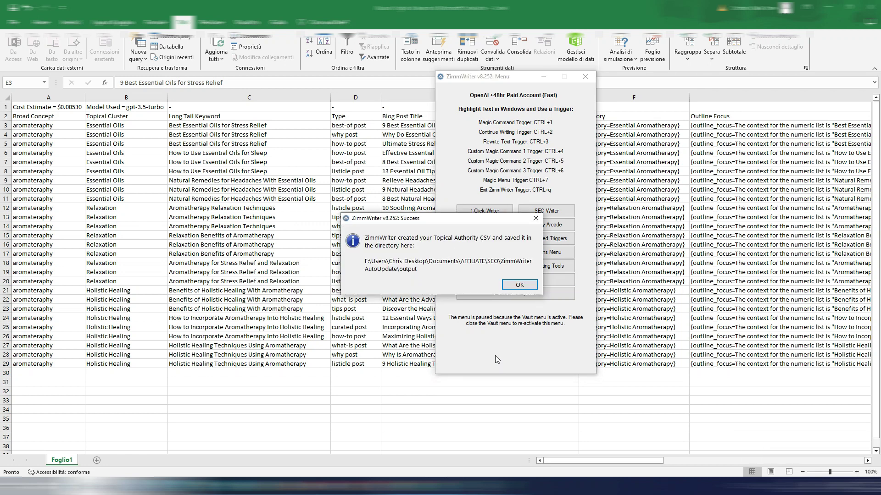
left_click(519, 285)
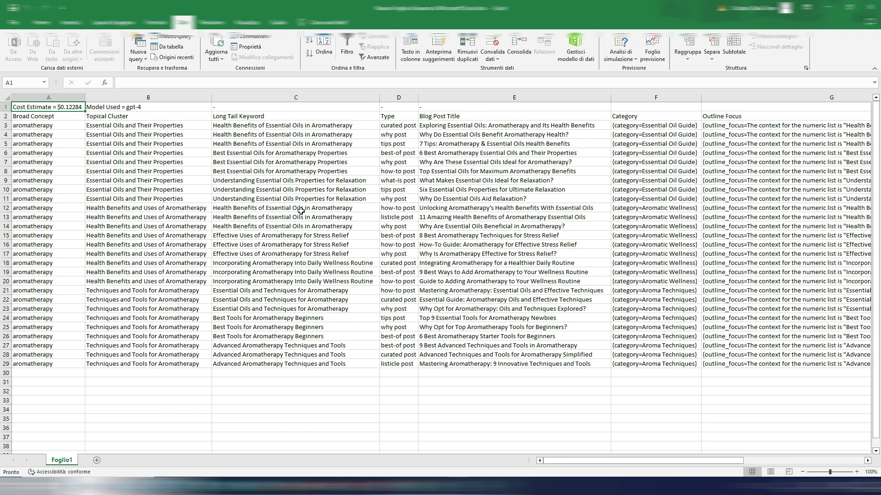
Step: Inspect the gpt-4 long tail keywords from C3 to C12, including health benefits and stress relief, plus the first title
left_click(284, 207)
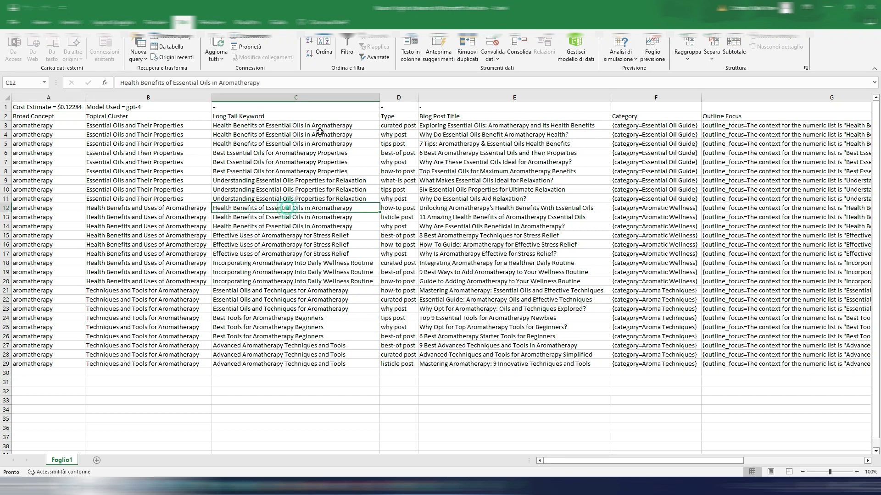
left_click(349, 210)
left_click(346, 125)
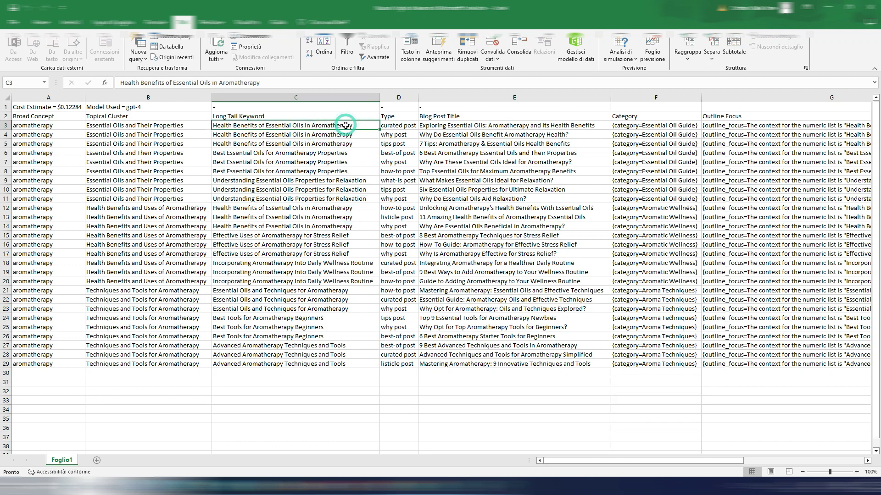
left_click(353, 211)
left_click(353, 217)
left_click(353, 226)
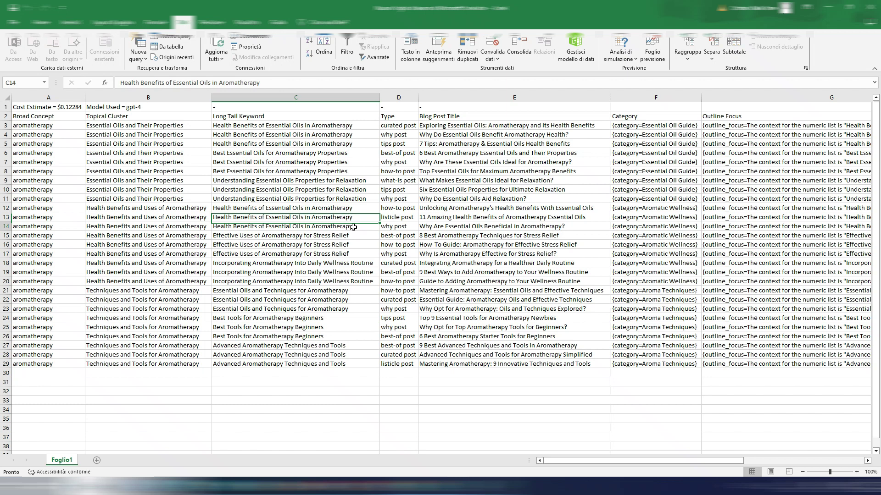
left_click(324, 236)
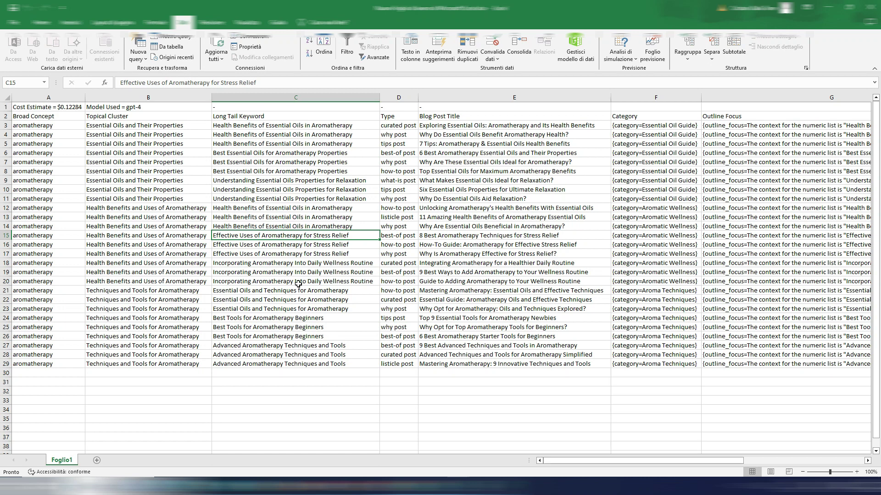
key("Up")
key("Up")
key("Up")
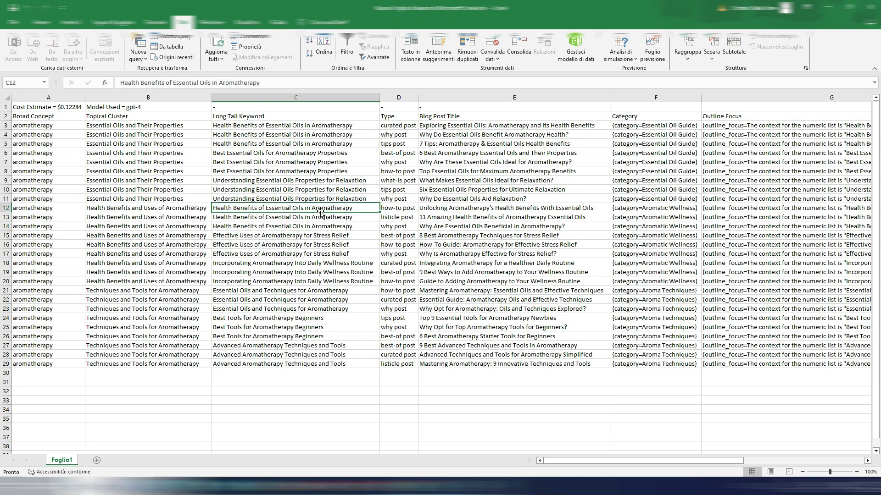
left_click(491, 125)
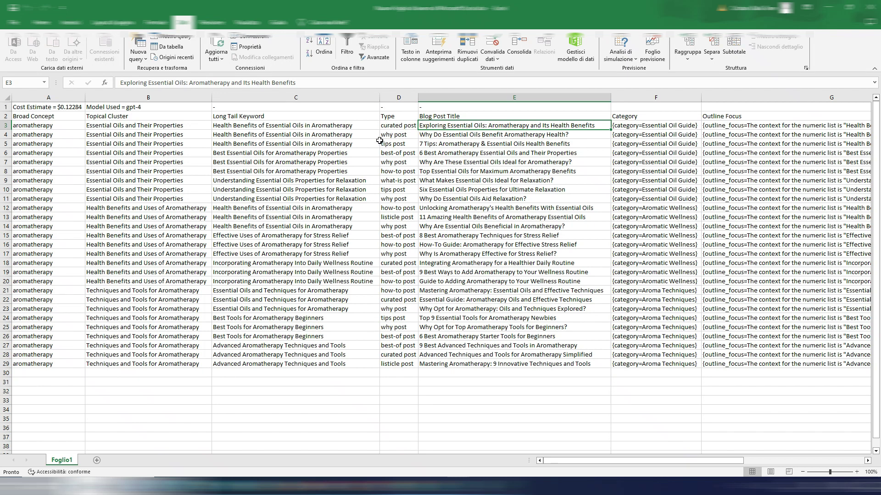
left_click(386, 126)
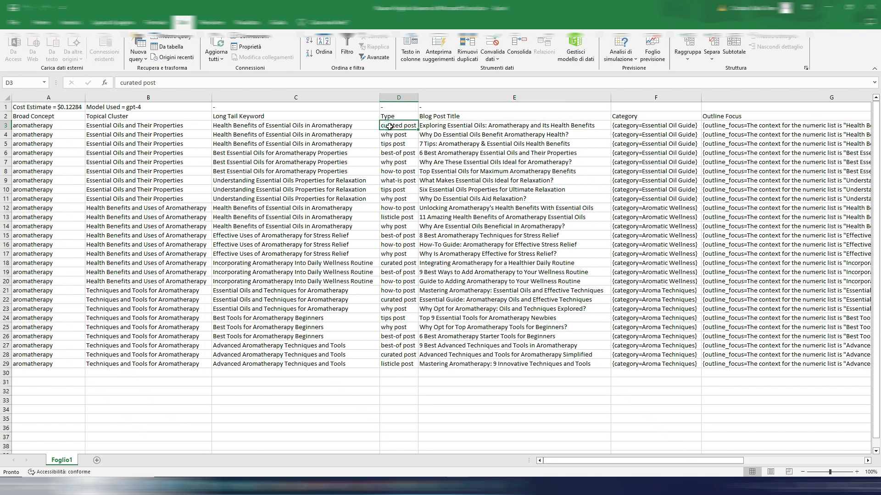
left_click(432, 125)
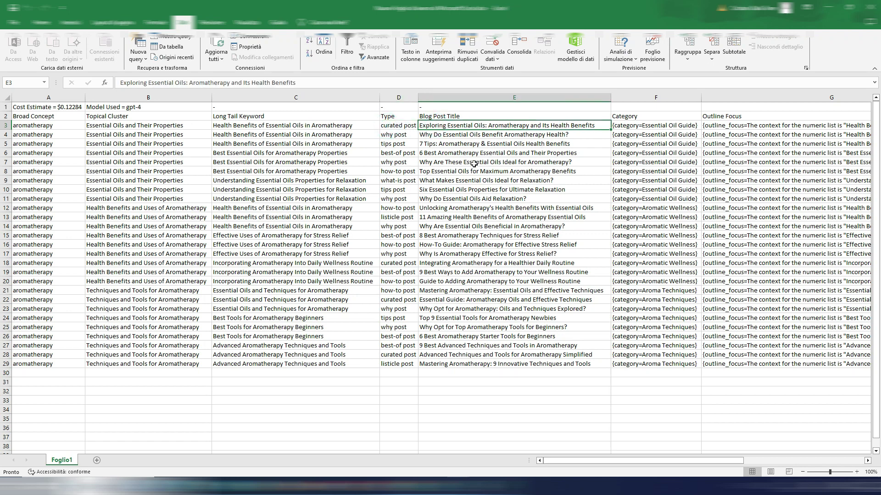
left_click(391, 137)
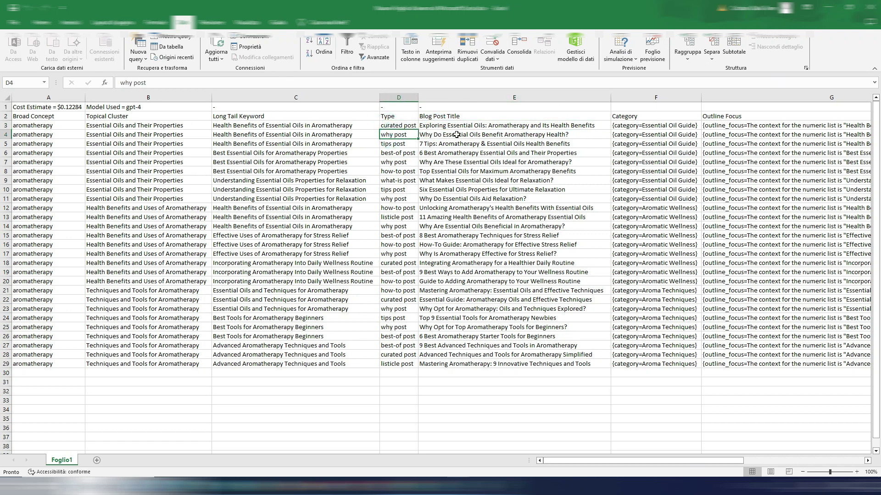
left_click(574, 134)
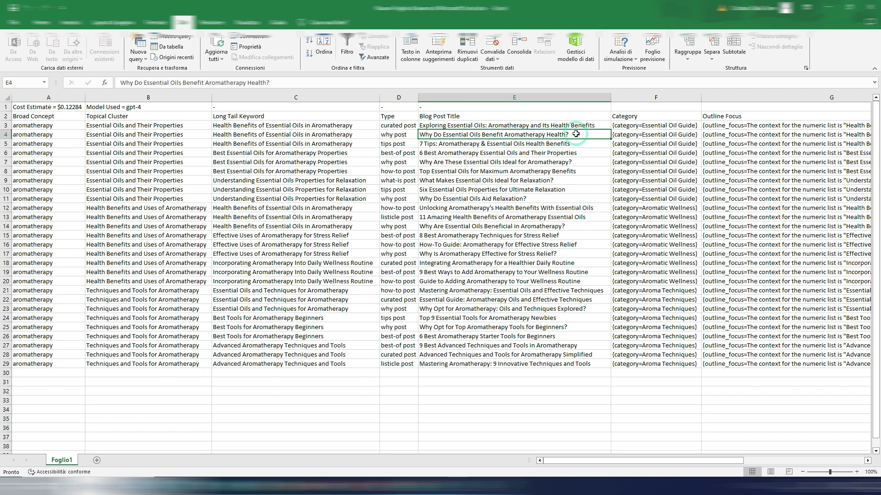
left_click(389, 146)
left_click(437, 142)
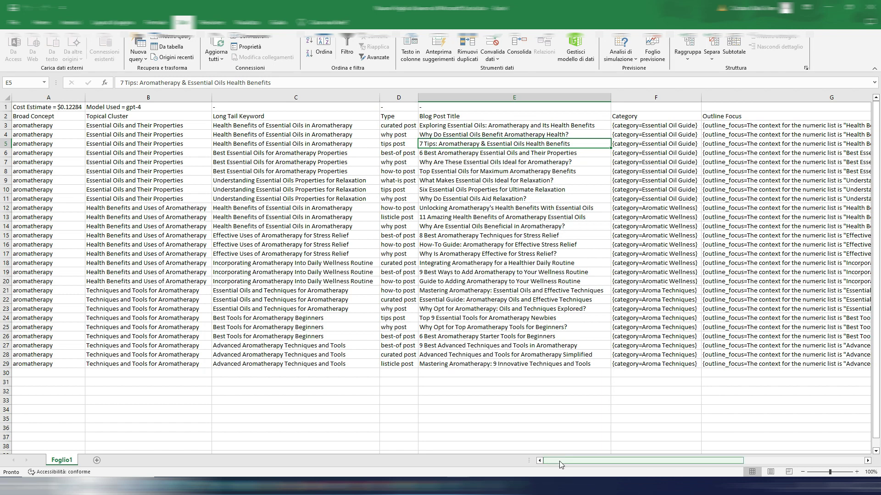
Step: Widen column G (Outline Focus) on the GPT-4 aromatherapy sheet
left_click_drag(559, 461, 702, 438)
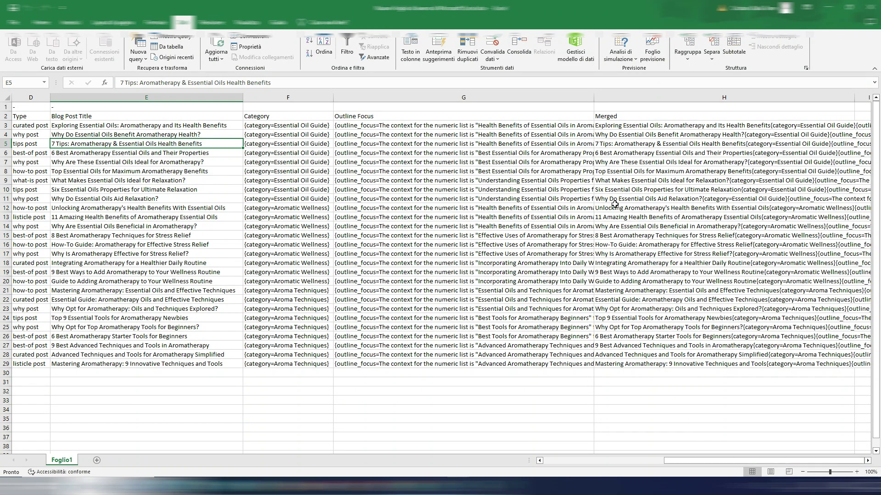
left_click_drag(597, 98, 812, 87)
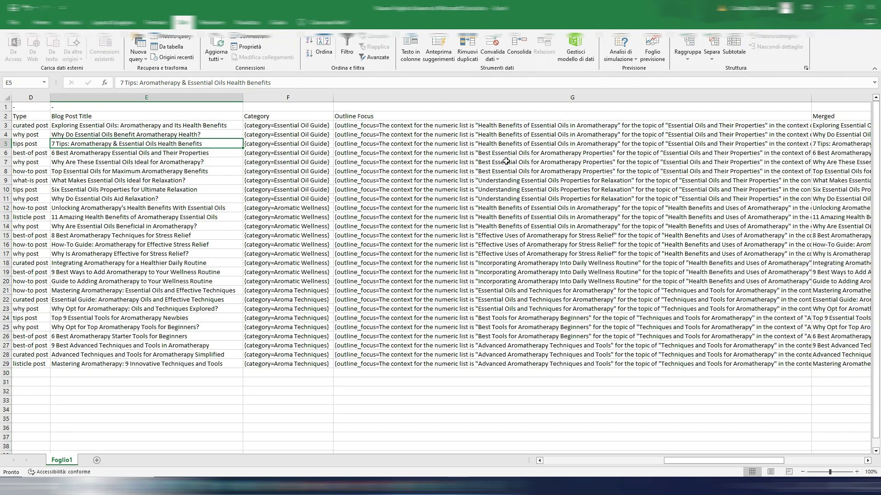
left_click_drag(688, 461, 568, 461)
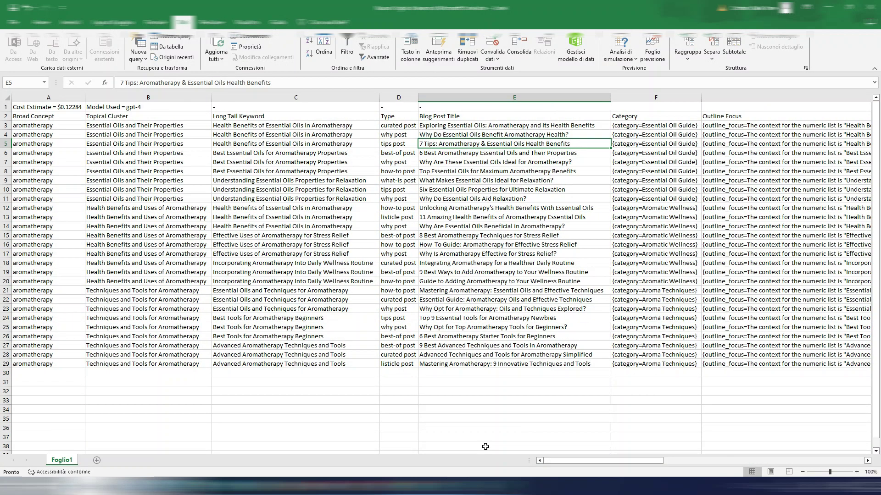
Step: Look over the GPT-3.5 Turbo workbook, then return to the GPT-4 workbook
mouse_move(461, 486)
left_click(400, 417)
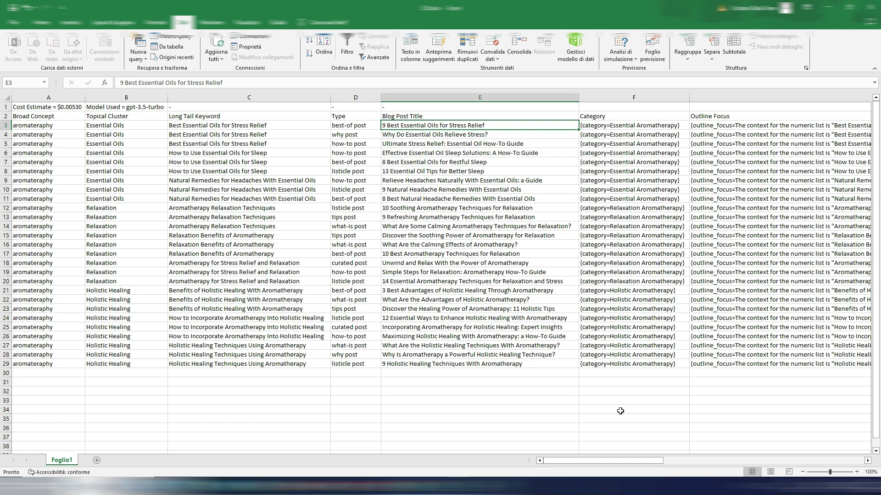
mouse_move(429, 486)
left_click(499, 436)
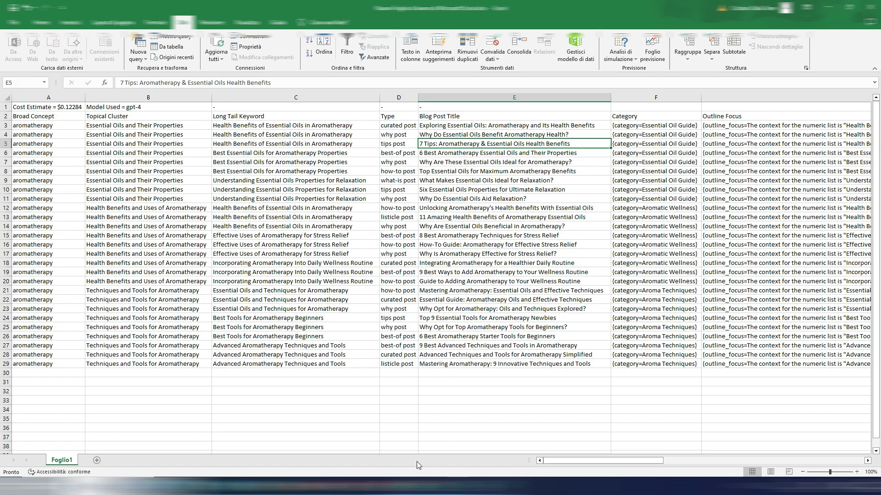
Step: Show the OpenAI usage page's 15 Oct bar: $0.12 spent, mostly on GPT-4
mouse_move(391, 487)
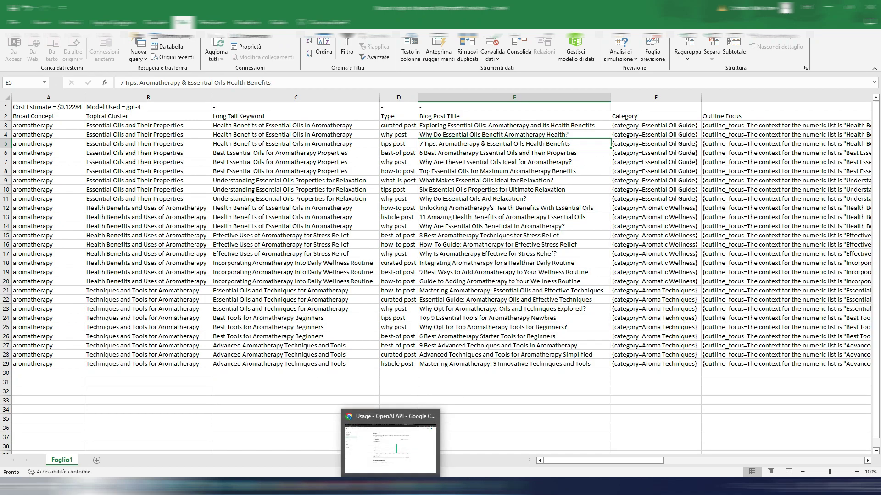
left_click(391, 436)
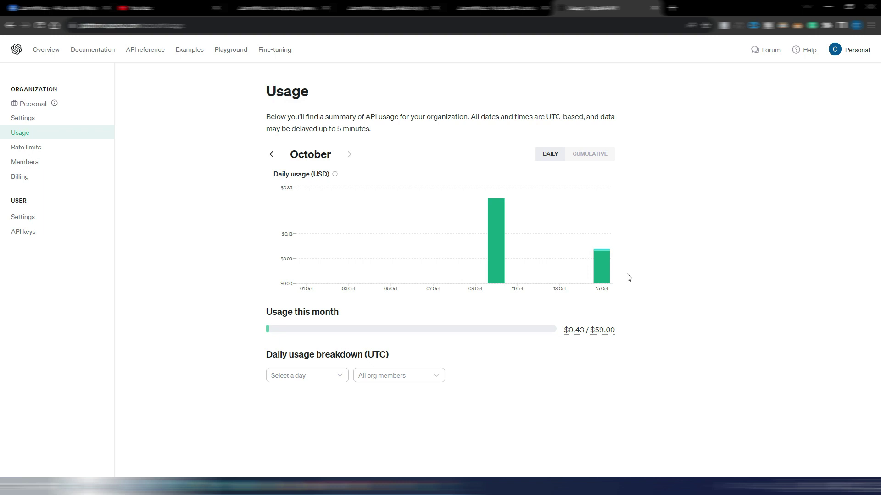
mouse_move(601, 267)
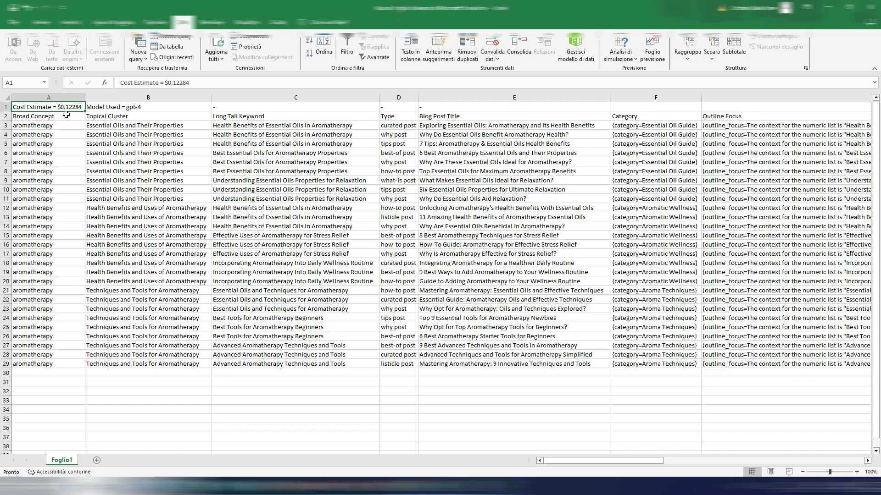
Step: Read the GPT-3.5 Turbo estimate ($0.00530) in A1, then return to the GPT-4 workbook ($0.12284)
left_click(424, 462)
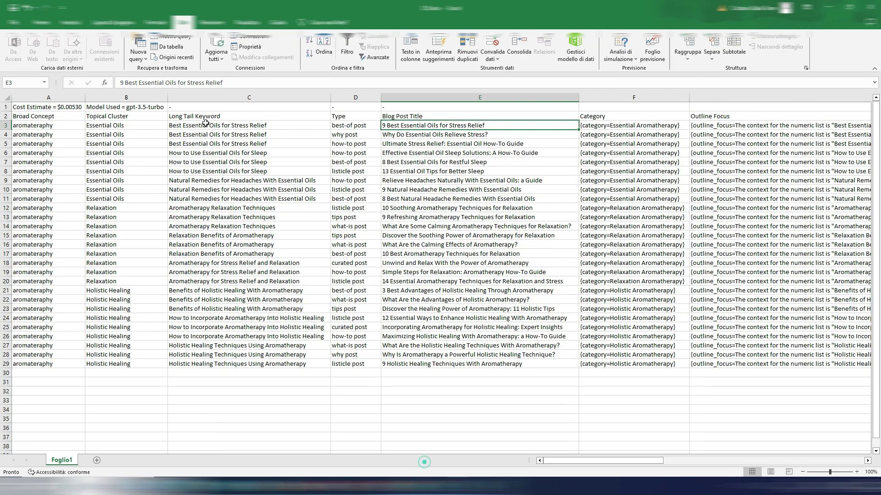
left_click(41, 107)
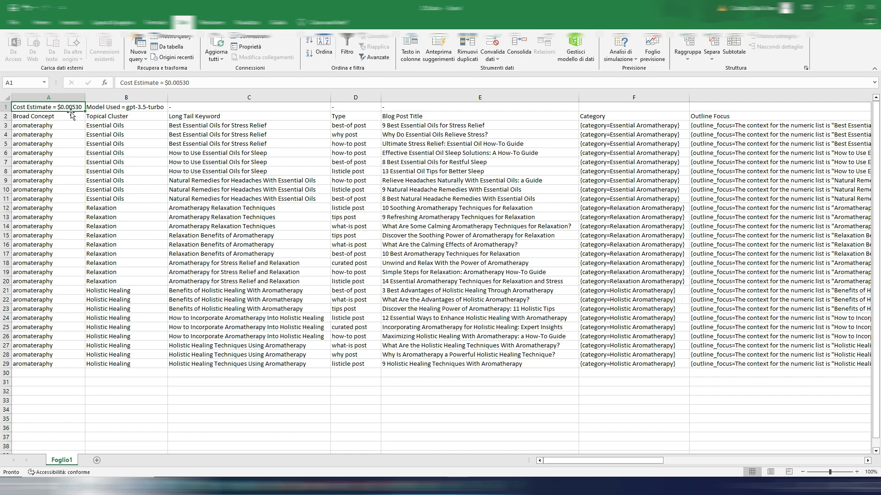
left_click(493, 452)
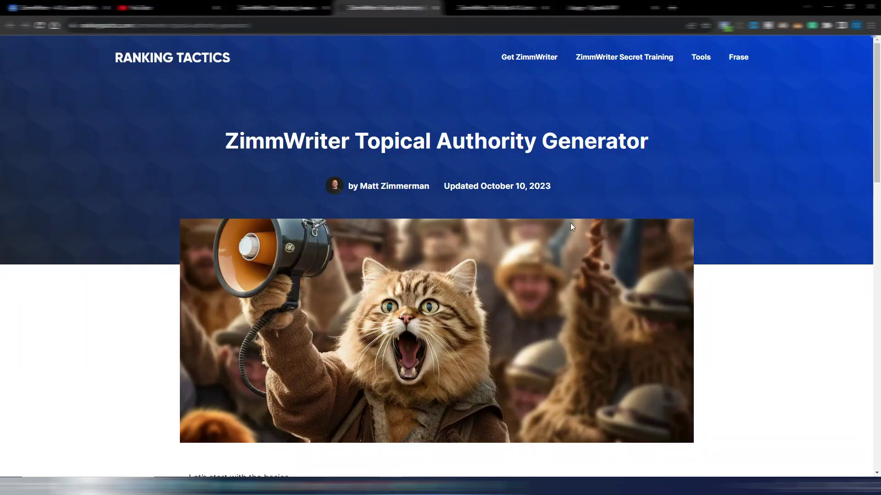
Step: Scroll through the Topical Authority Generator article
scroll(547, 243, "down", 5)
scroll(549, 245, "down", 4)
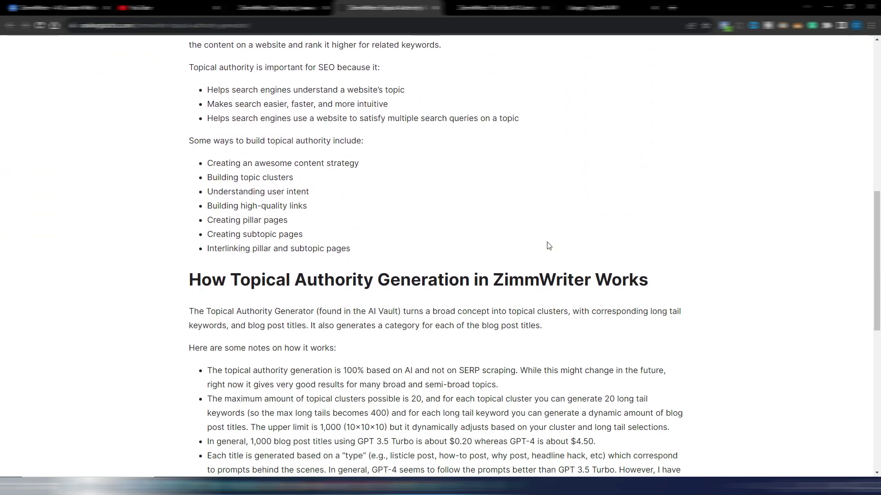
scroll(549, 246, "down", 5)
scroll(547, 244, "up", 4)
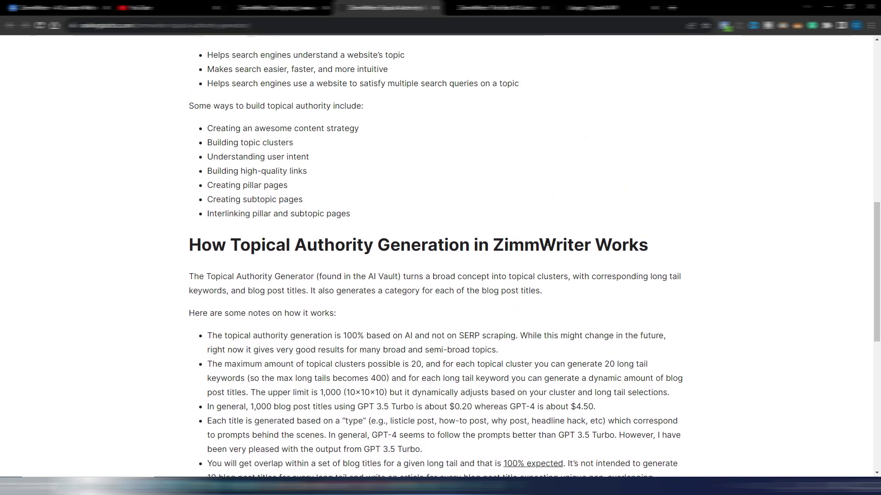
scroll(546, 244, "up", 10)
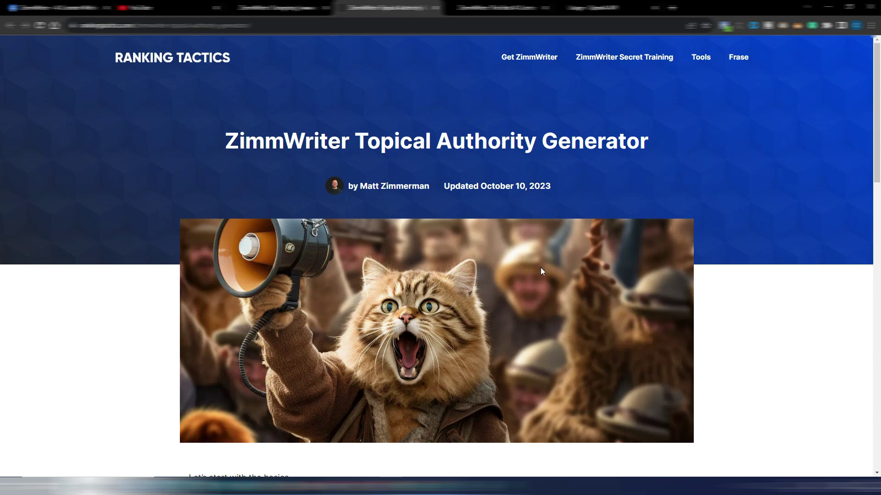
scroll(540, 271, "down", 5)
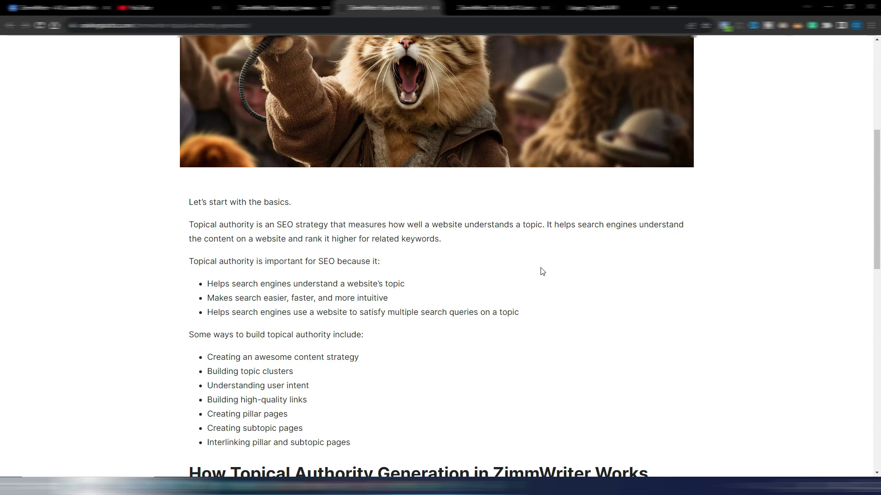
scroll(540, 271, "down", 3)
scroll(540, 271, "down", 4)
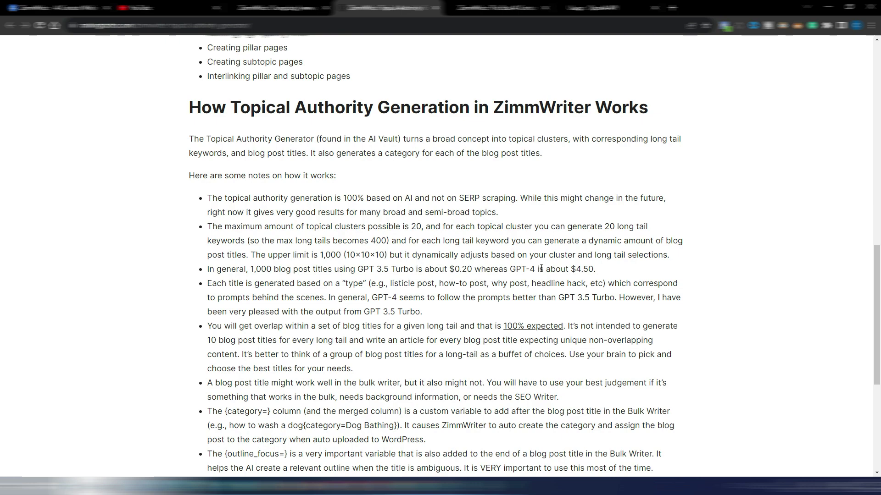
scroll(542, 266, "up", 11)
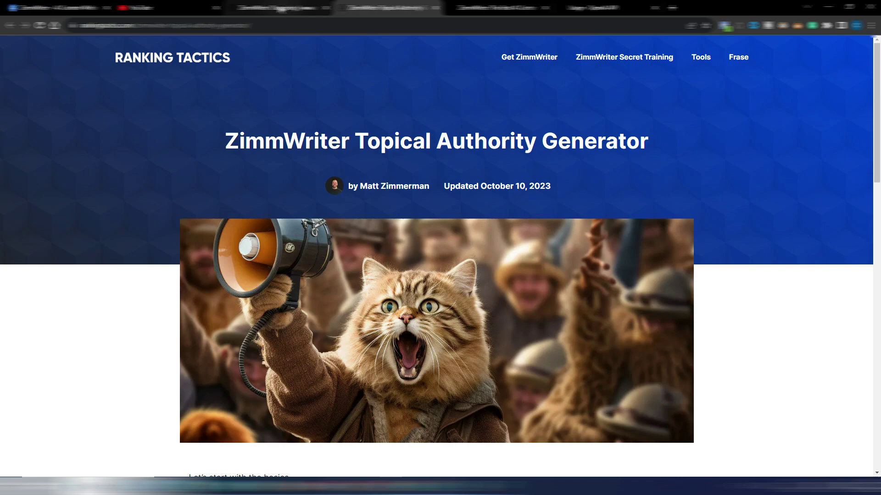
Step: Browse the ZimmWriter Changelog notes and return to Version 8.252 at the top
left_click(275, 7)
scroll(558, 259, "up", 6)
scroll(558, 259, "down", 3)
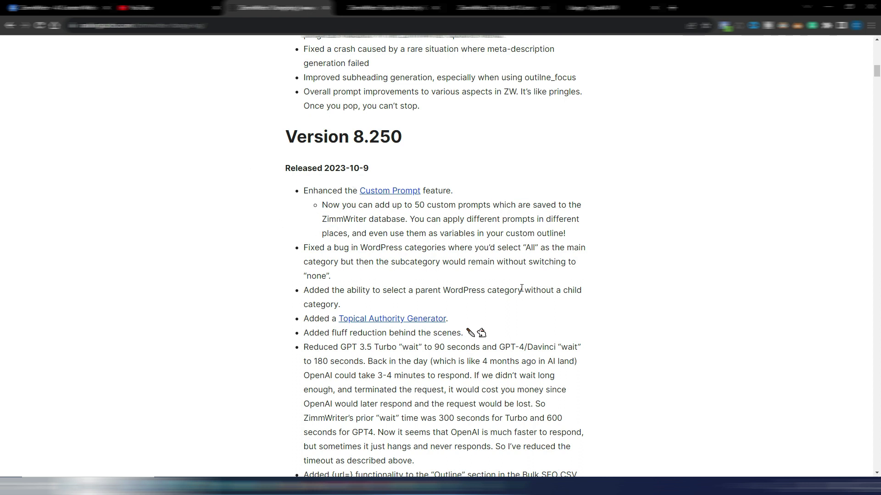
scroll(521, 289, "down", 7)
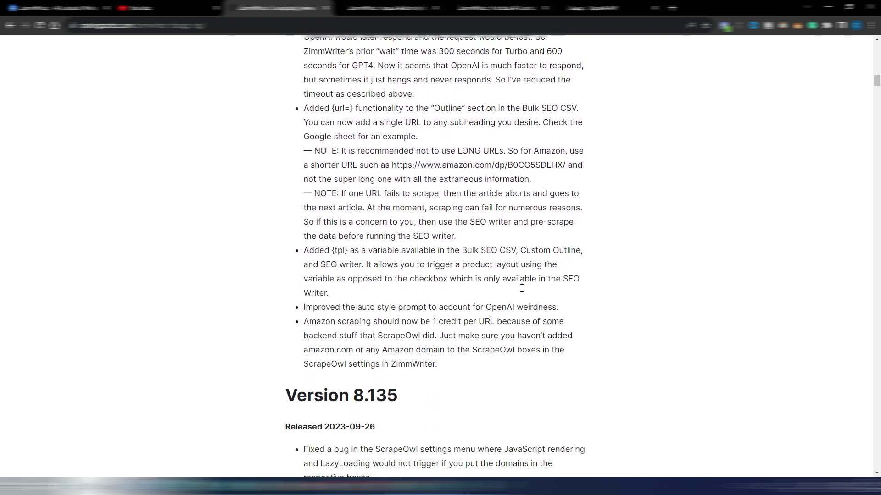
scroll(521, 289, "up", 4)
scroll(521, 292, "up", 20)
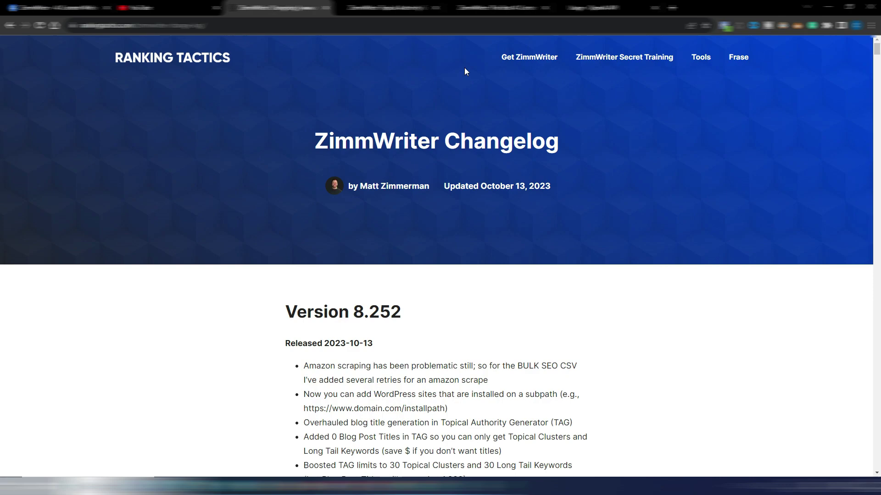
Step: Show the ZimmWriter product page's $14.97 monthly, $127 yearly and $297 lifetime plans
left_click(480, 8)
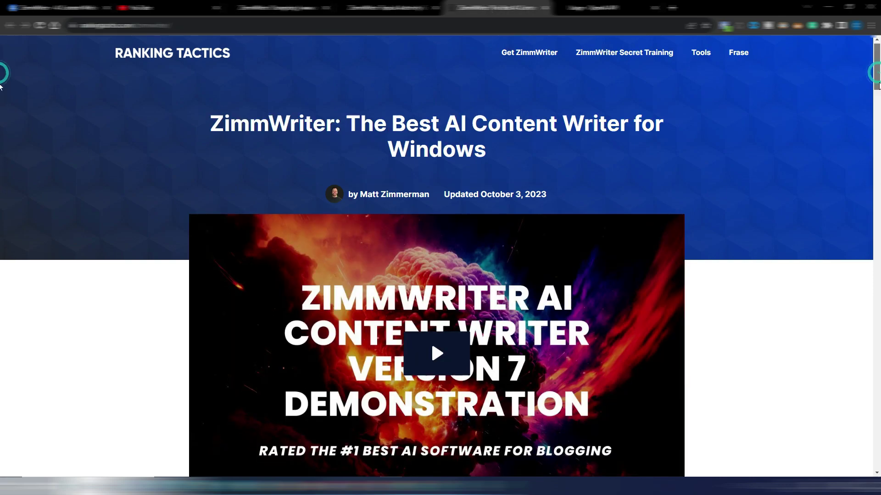
scroll(2, 143, "down", 15)
scroll(1, 143, "down", 20)
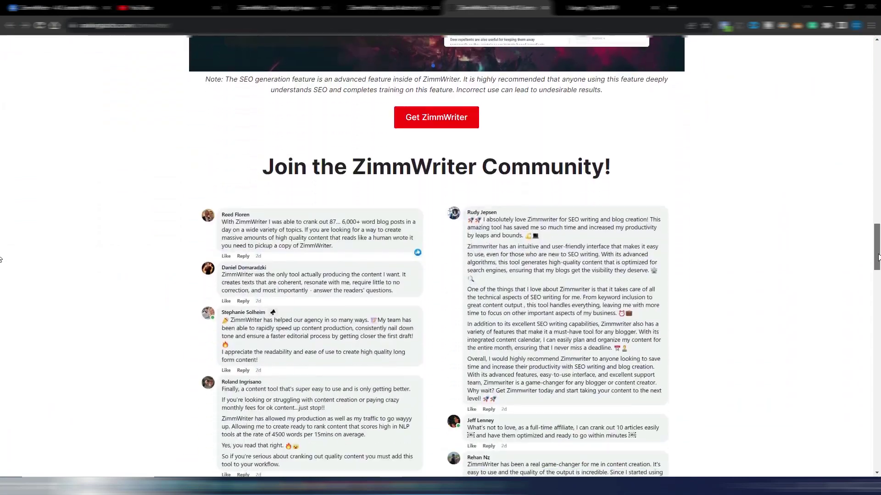
left_click_drag(877, 258, 877, 380)
scroll(877, 380, "down", 6)
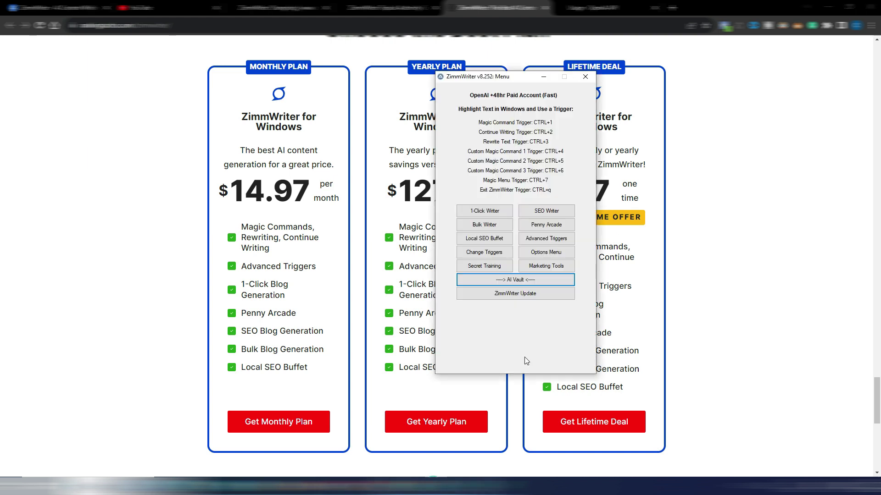
Step: Open AI Vault from the ZimmWriter menu and place the menu over the Monthly Plan card
left_click_drag(520, 83, 241, 103)
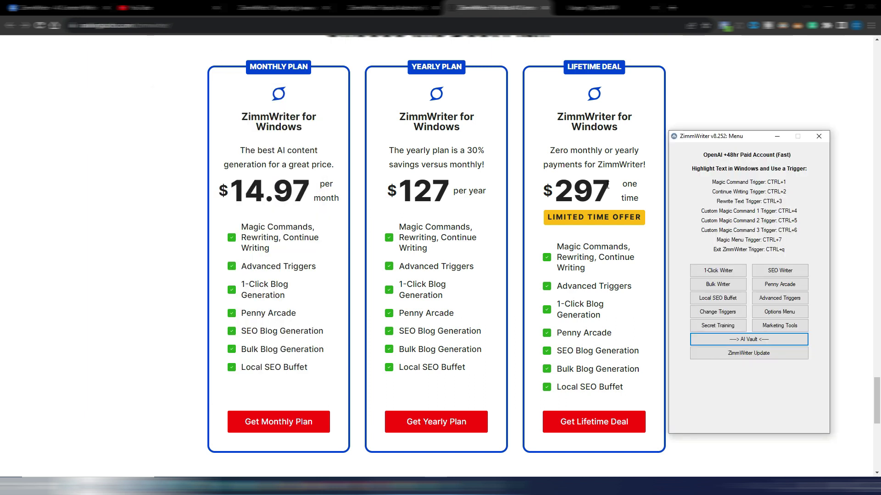
left_click_drag(750, 136, 447, 126)
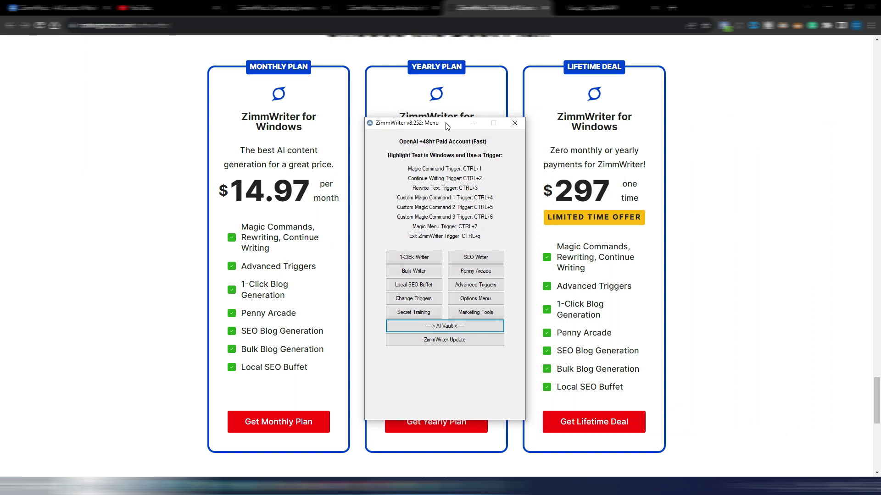
left_click(458, 329)
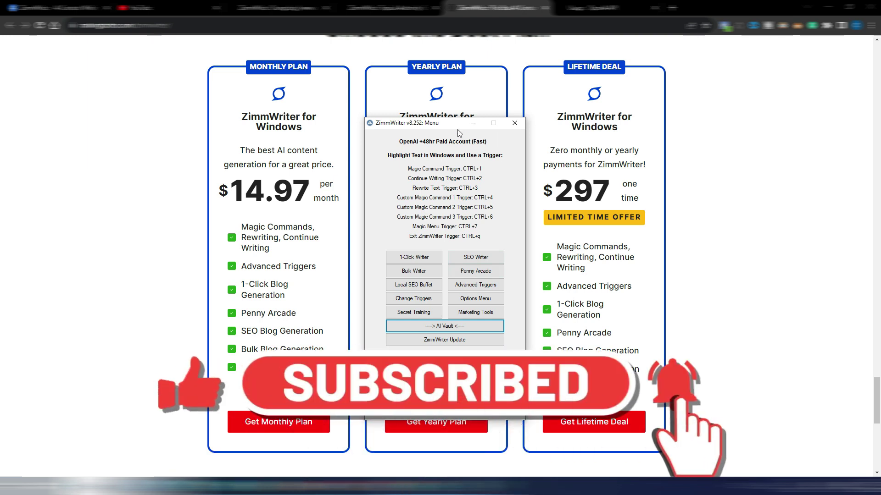
left_click_drag(457, 128, 290, 123)
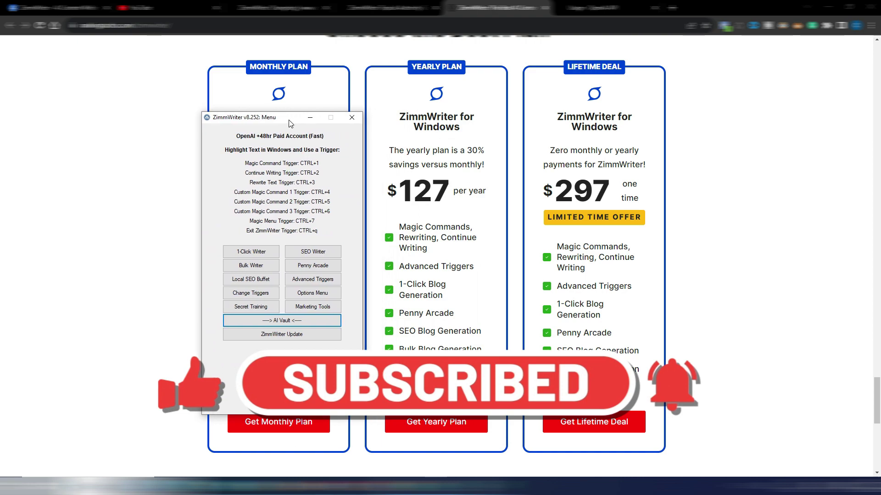